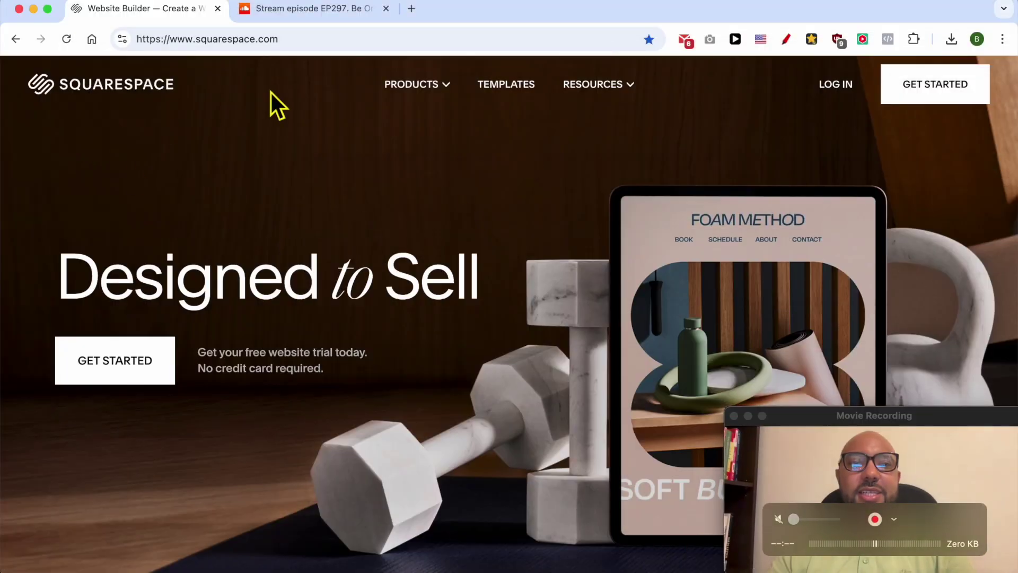
- Log in to Squarespace with the saved credentials and open the Pine Retaurant website
left_click(827, 85)
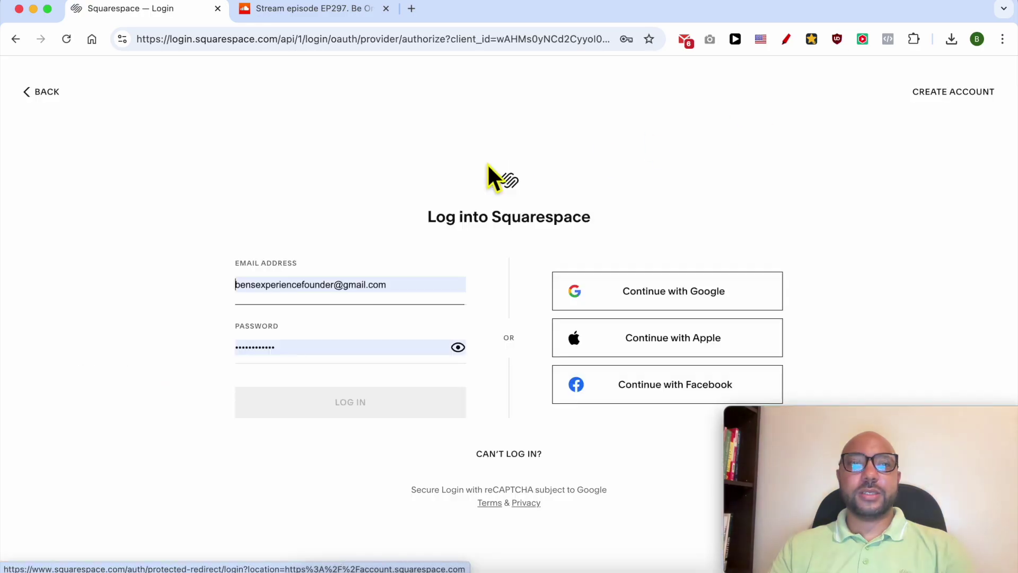
left_click(304, 411)
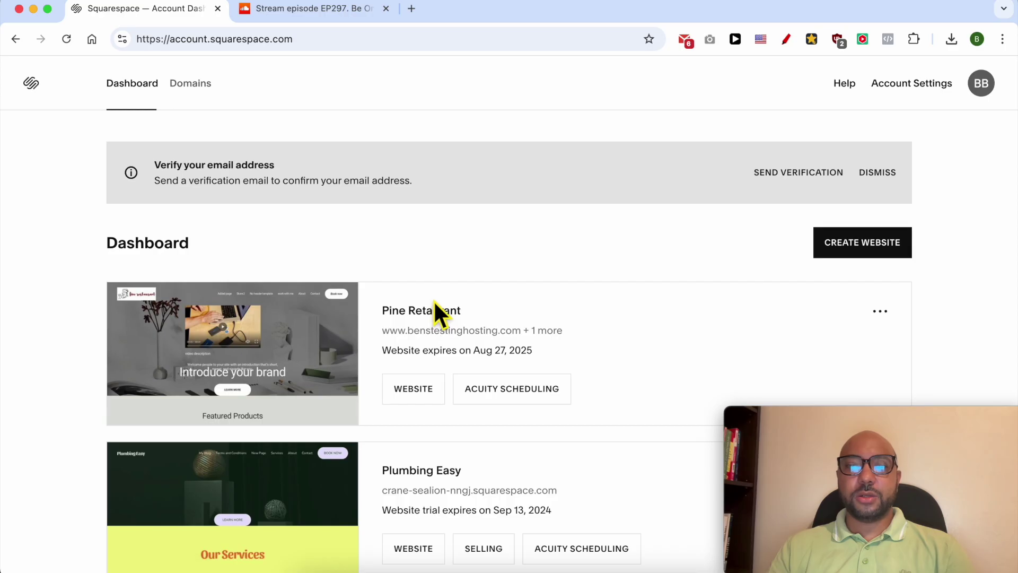
left_click(414, 395)
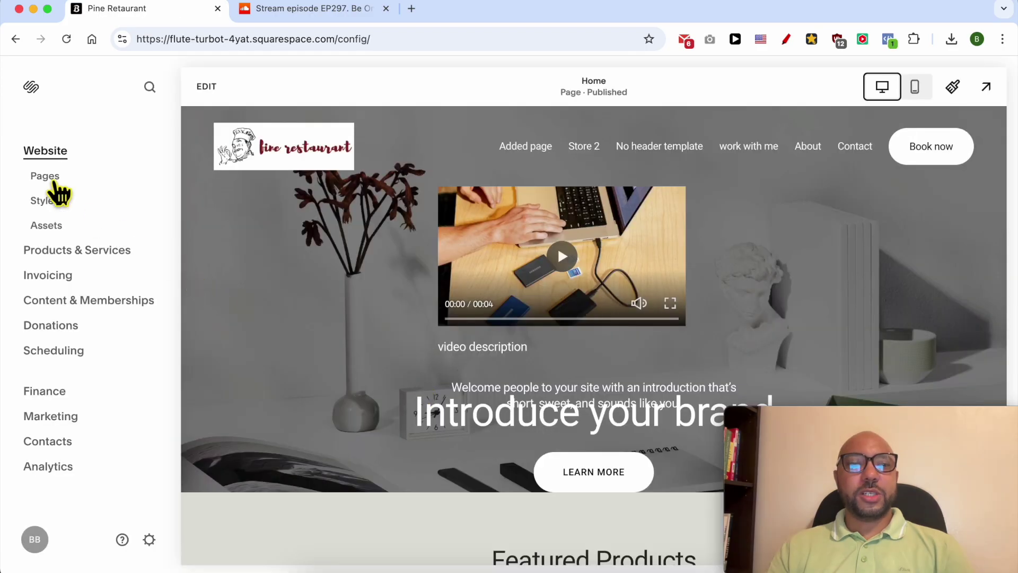
- Select About under Main Navigation in Pages and enter its editor
left_click(49, 177)
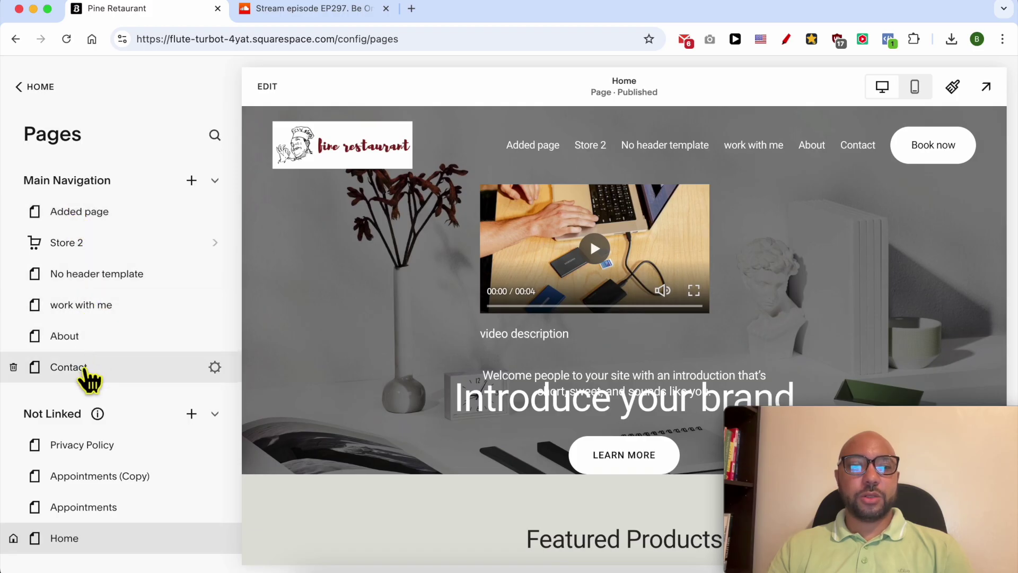
left_click(93, 342)
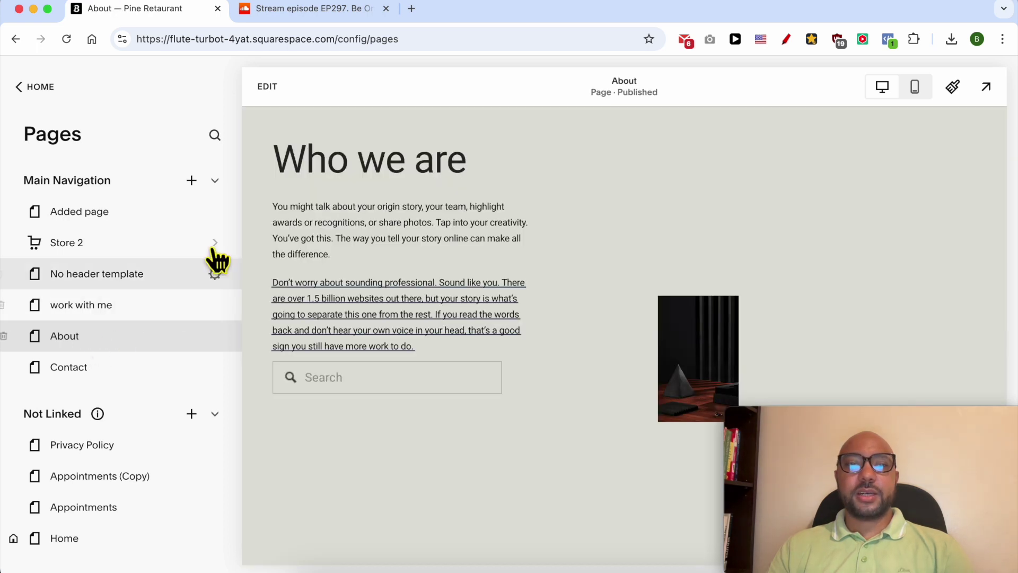
left_click(266, 87)
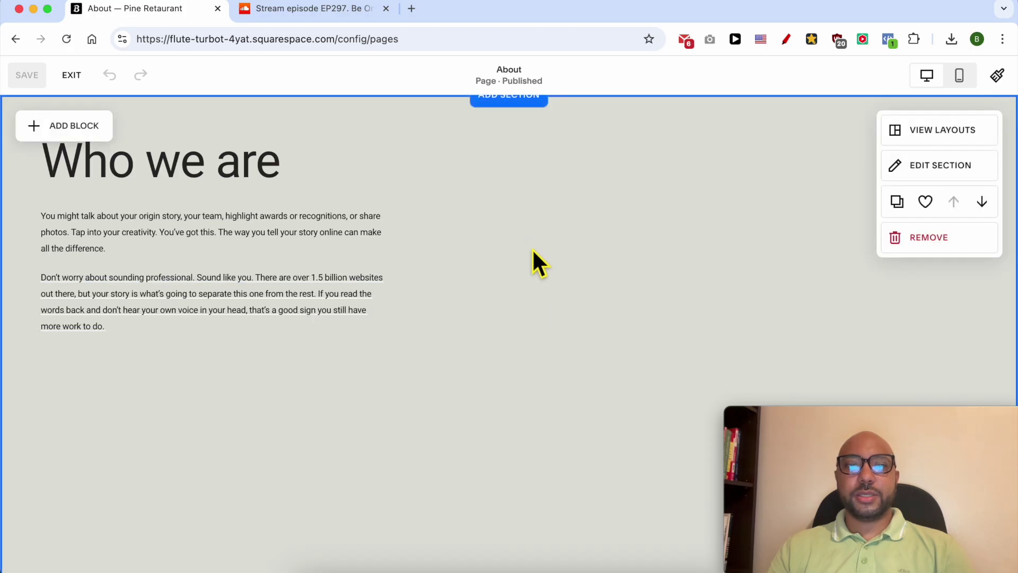
- Insert an Audio block found by searching 'audio', move it to the upper middle and widen it
left_click(43, 139)
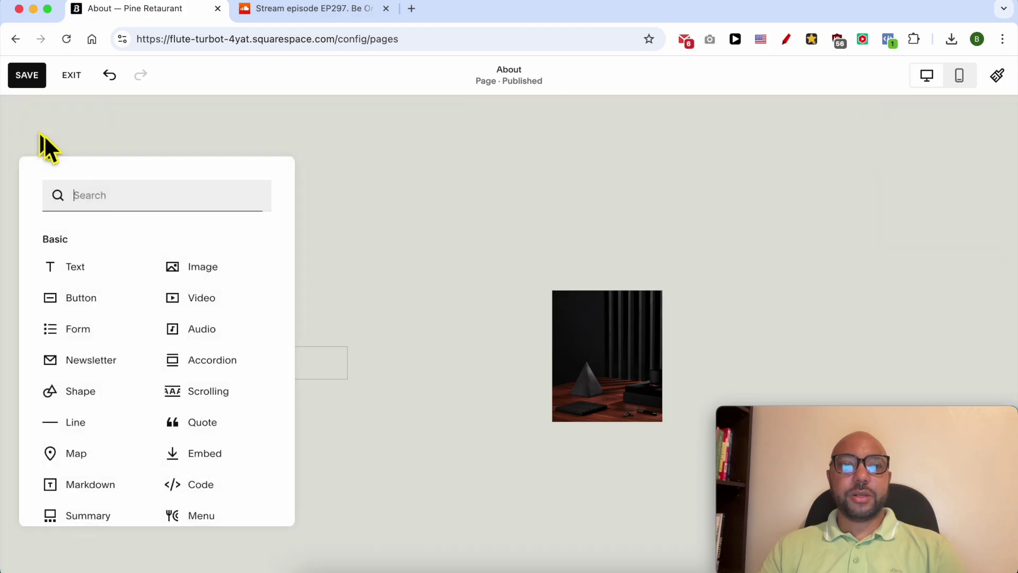
type("audio")
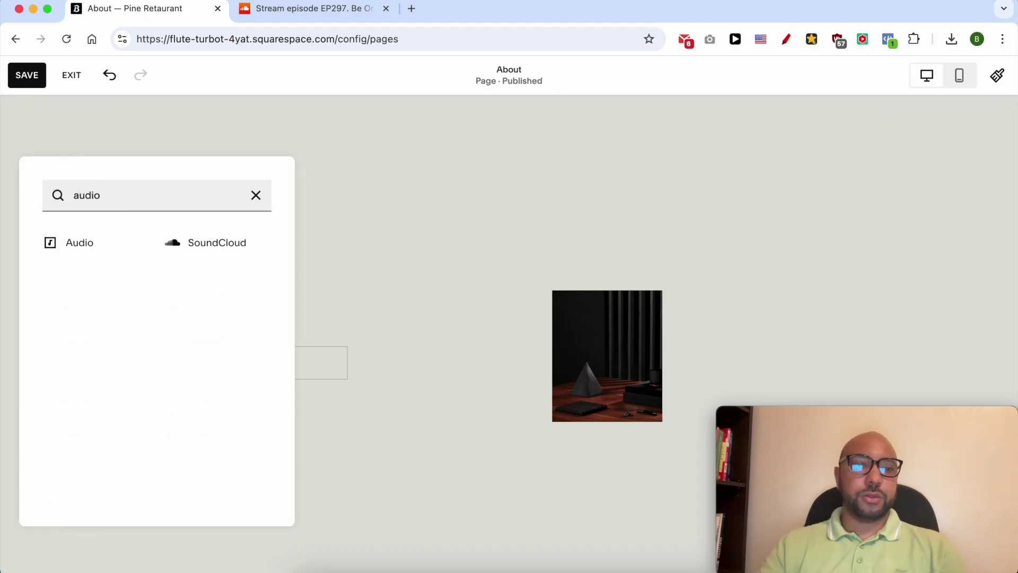
left_click(96, 251)
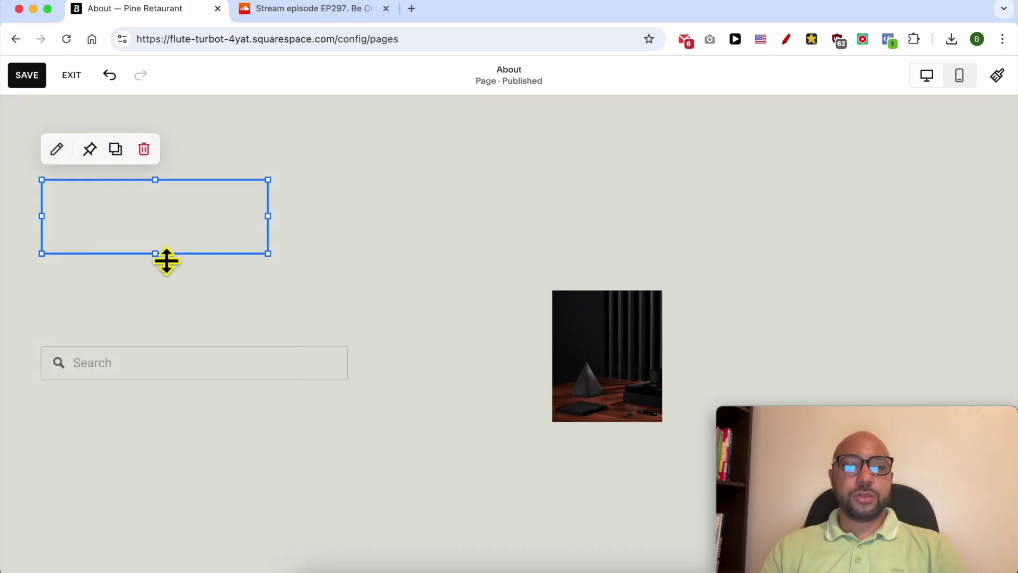
left_click_drag(163, 221, 840, 244)
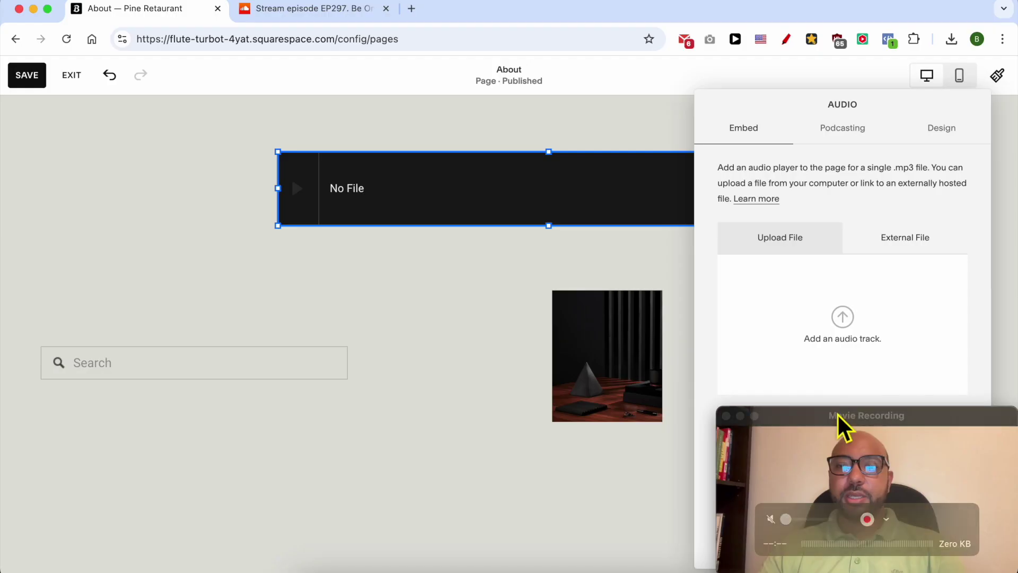
left_click_drag(836, 419, 128, 421)
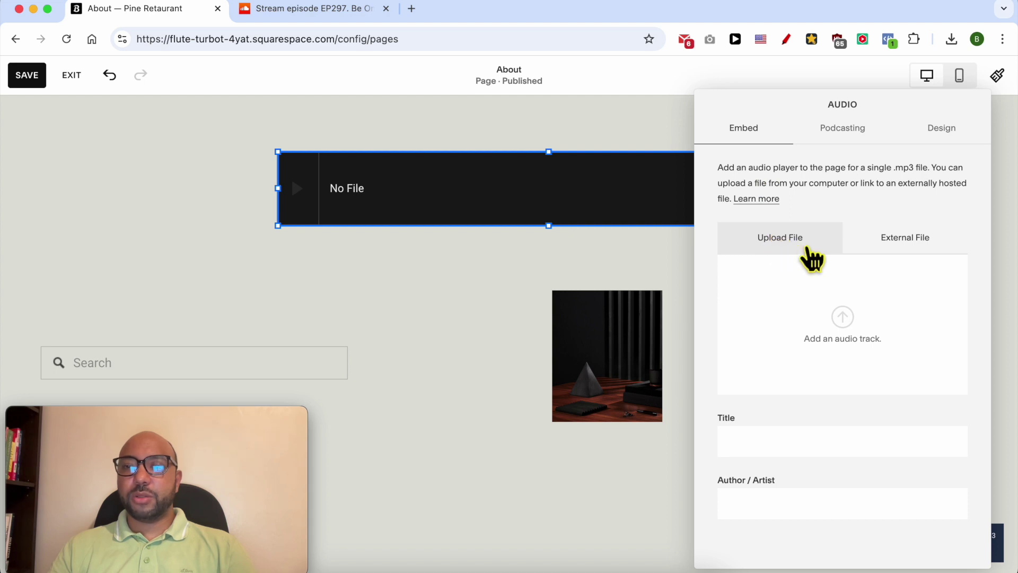
- Upload short-5-209448.mp3 from Downloads into the audio block
left_click(891, 251)
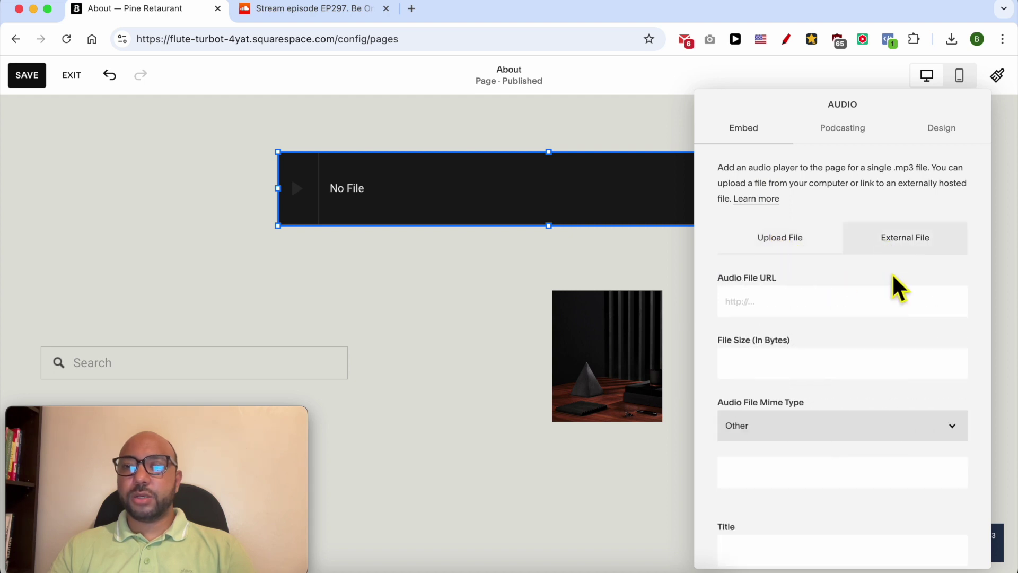
left_click(768, 310)
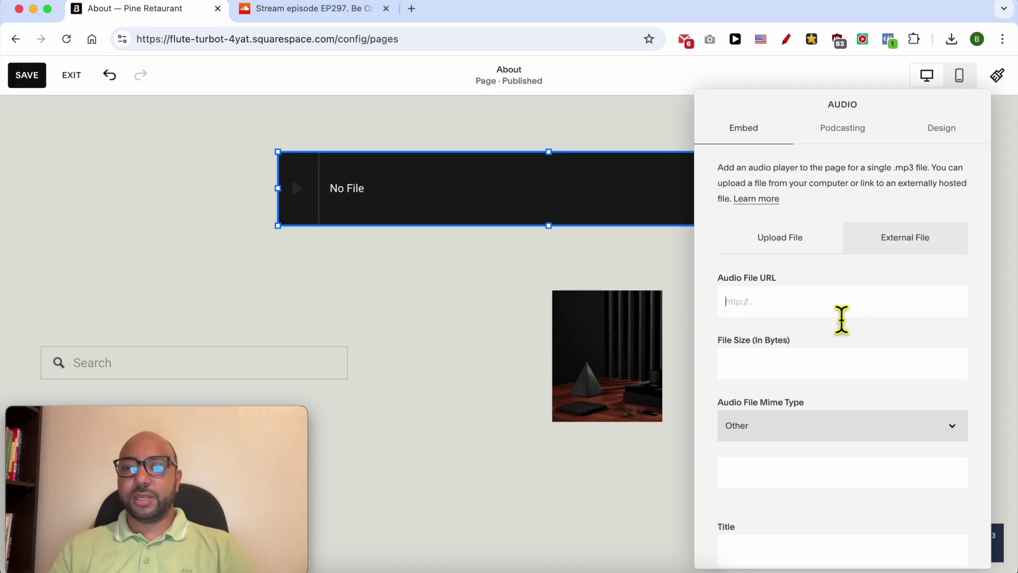
left_click(803, 241)
left_click(844, 327)
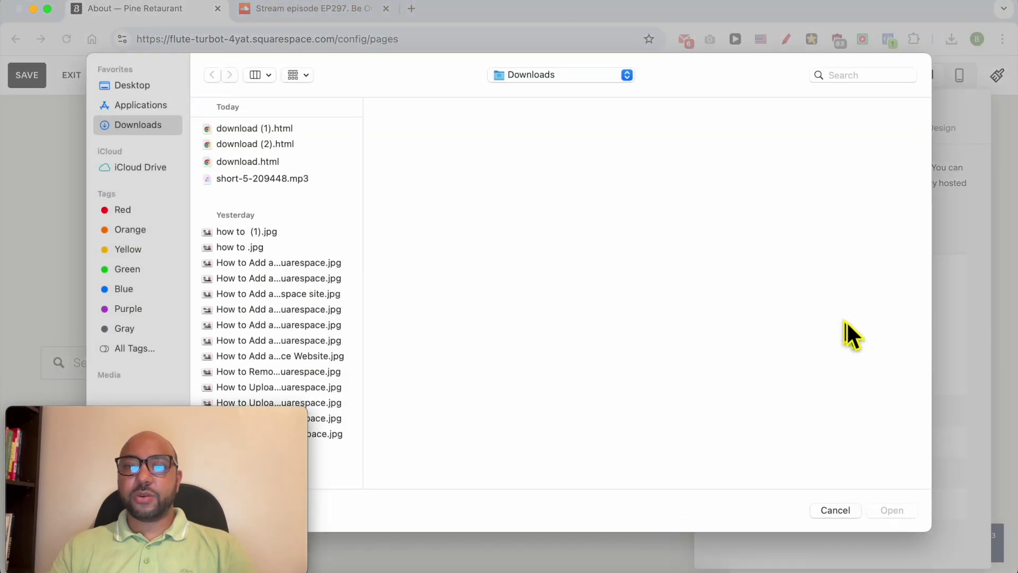
double_click(283, 180)
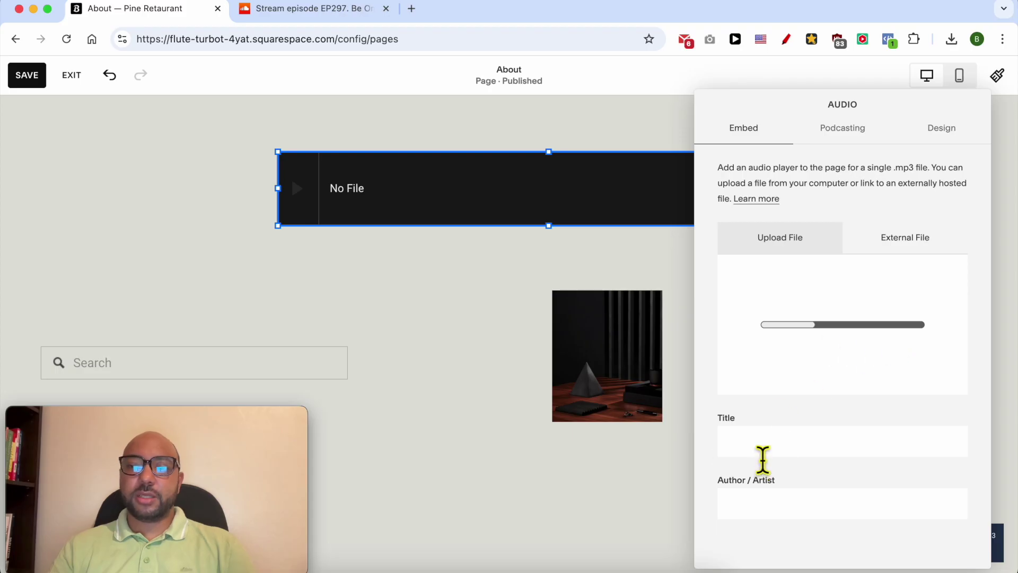
- Fill in the track Title and set Author / Artist to 'Author'
type("Audi")
key("BackSpace")
key("BackSpace")
key("BackSpace")
type("t")
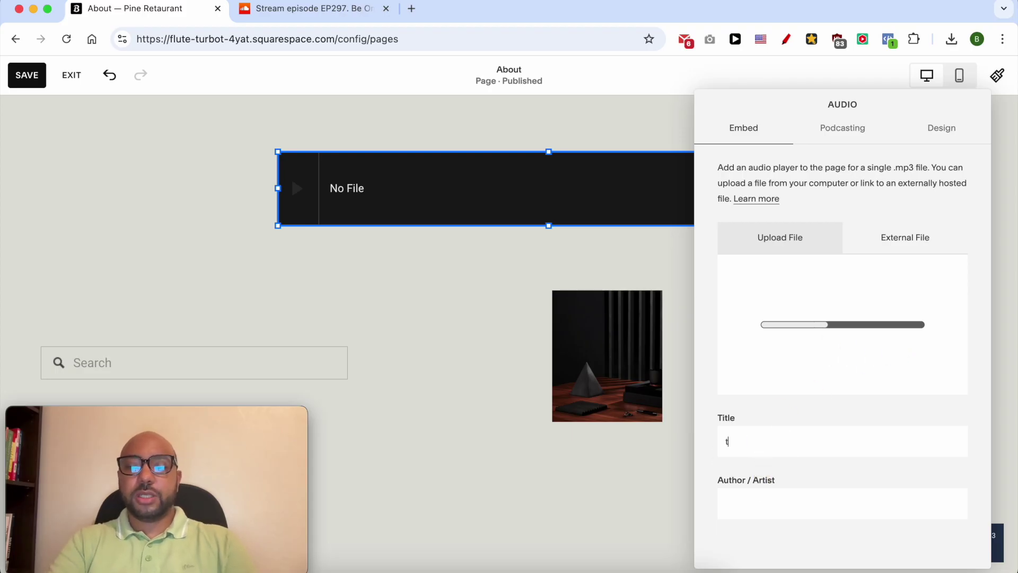
type("re")
left_click(779, 511)
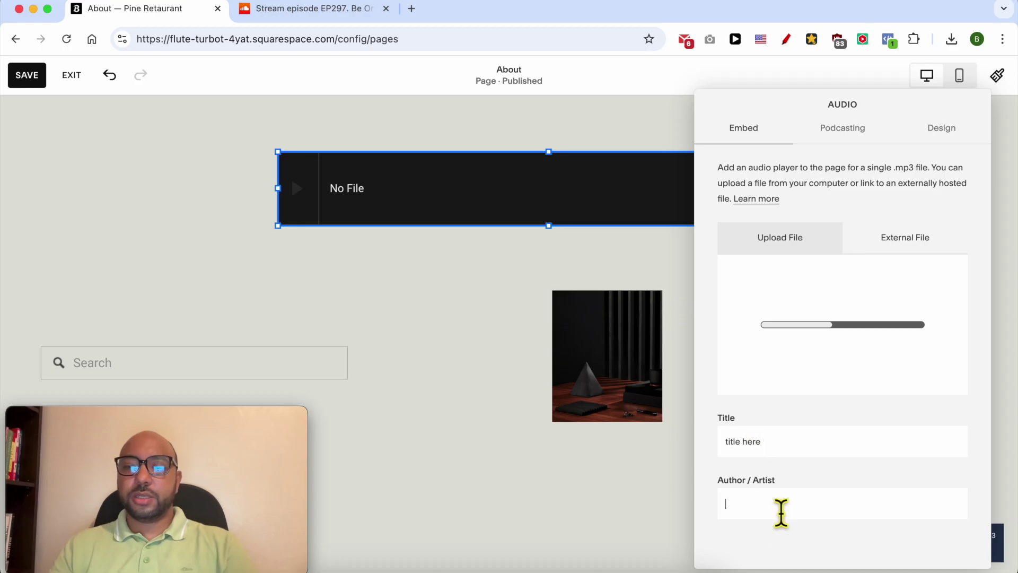
double_click(743, 486)
left_click(778, 506)
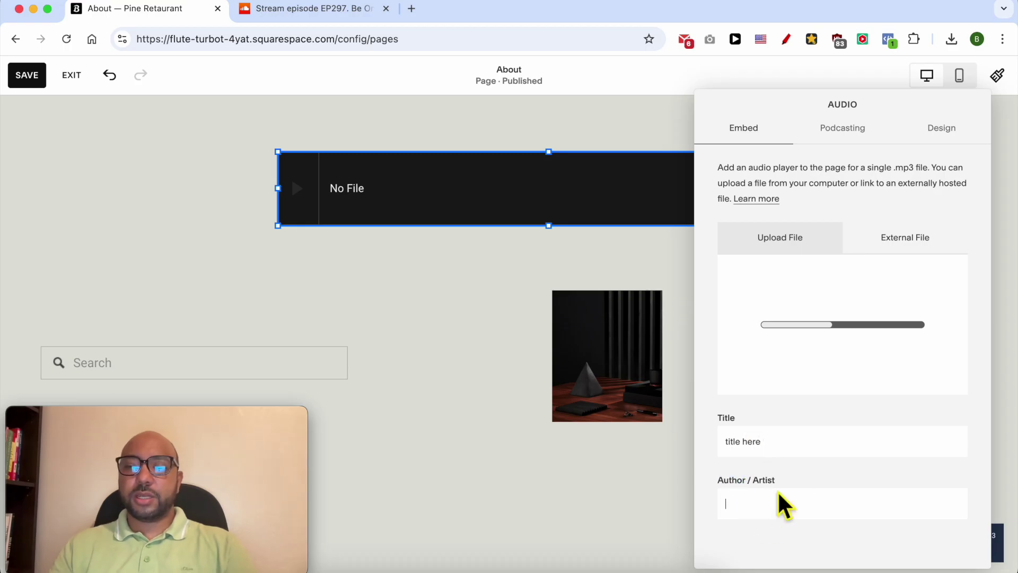
type("Author")
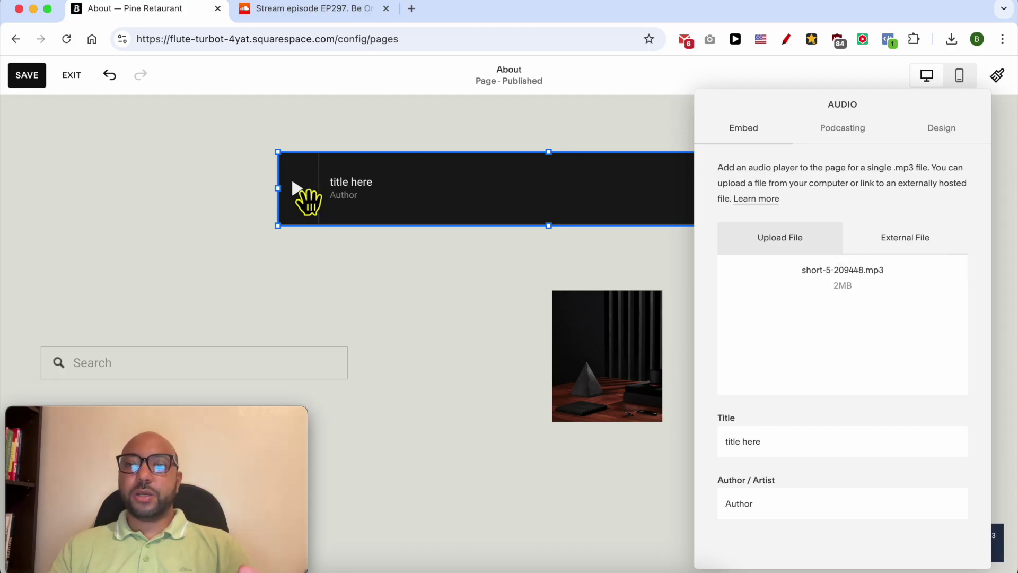
left_click(843, 128)
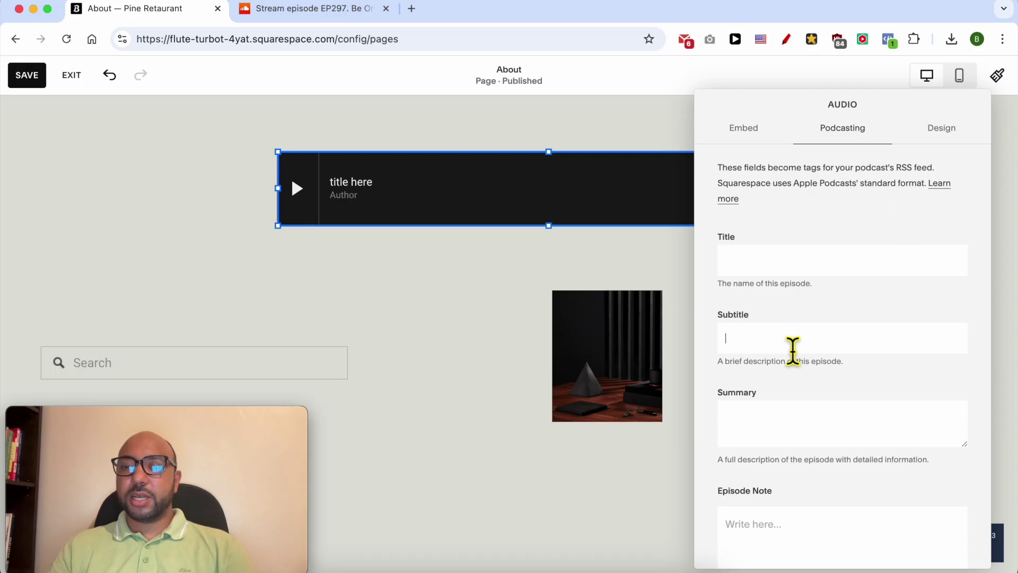
- Look through the Podcasting episode fields, leaving Episode Type set to Full
scroll(817, 372, "down", 3)
left_click(824, 286)
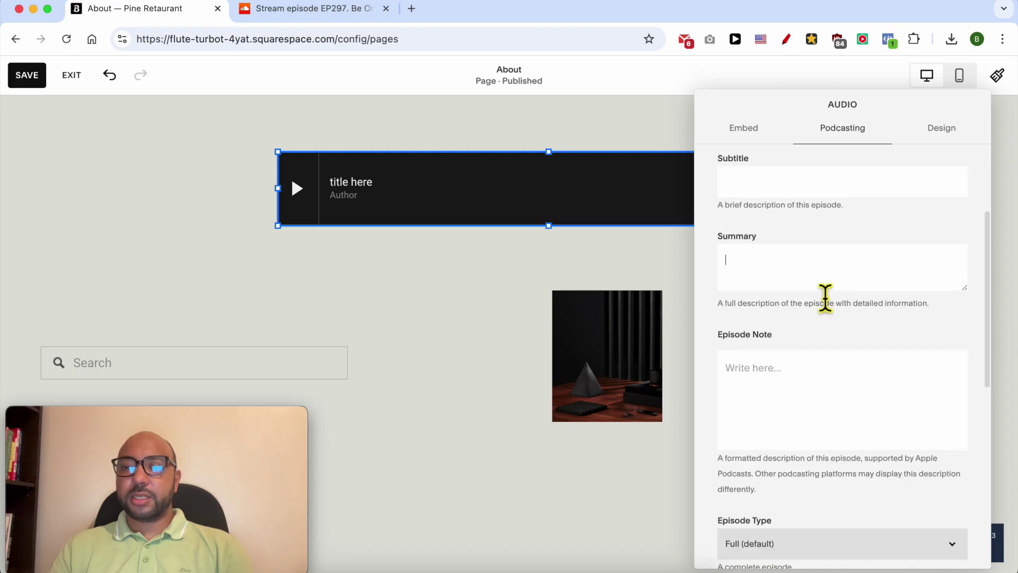
left_click(809, 383)
scroll(832, 405, "down", 1)
scroll(834, 391, "down", 5)
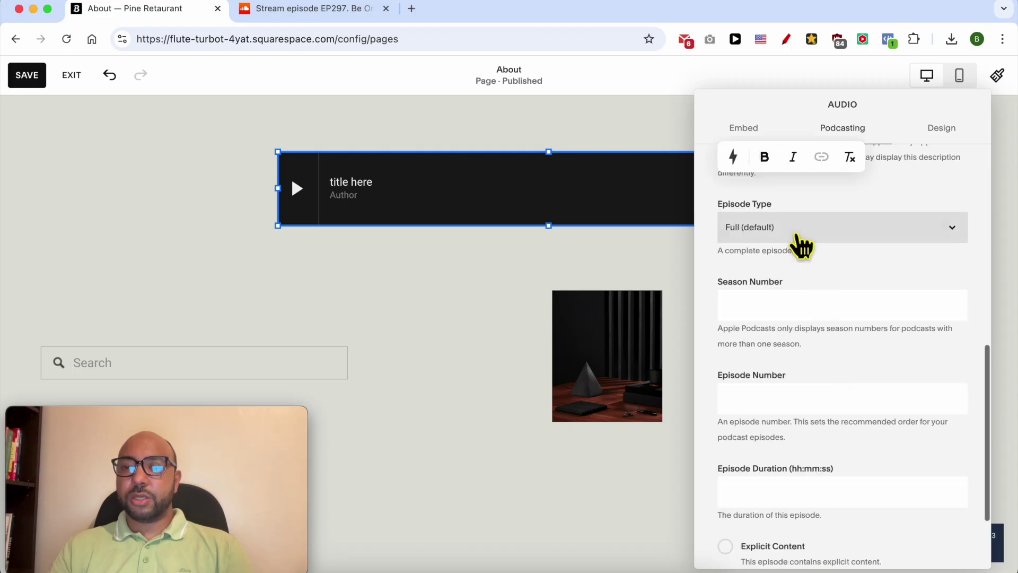
left_click(812, 228)
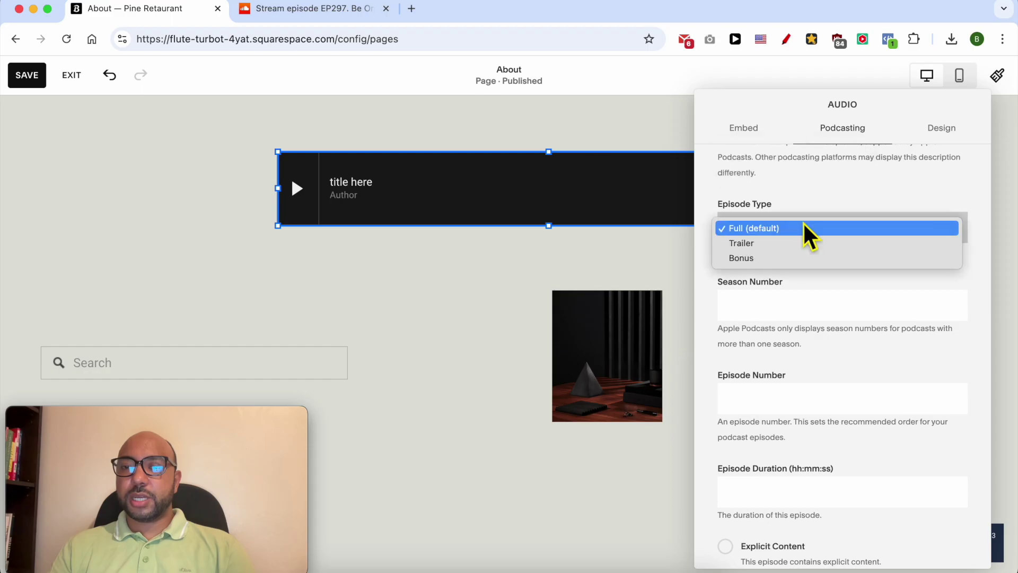
left_click(799, 227)
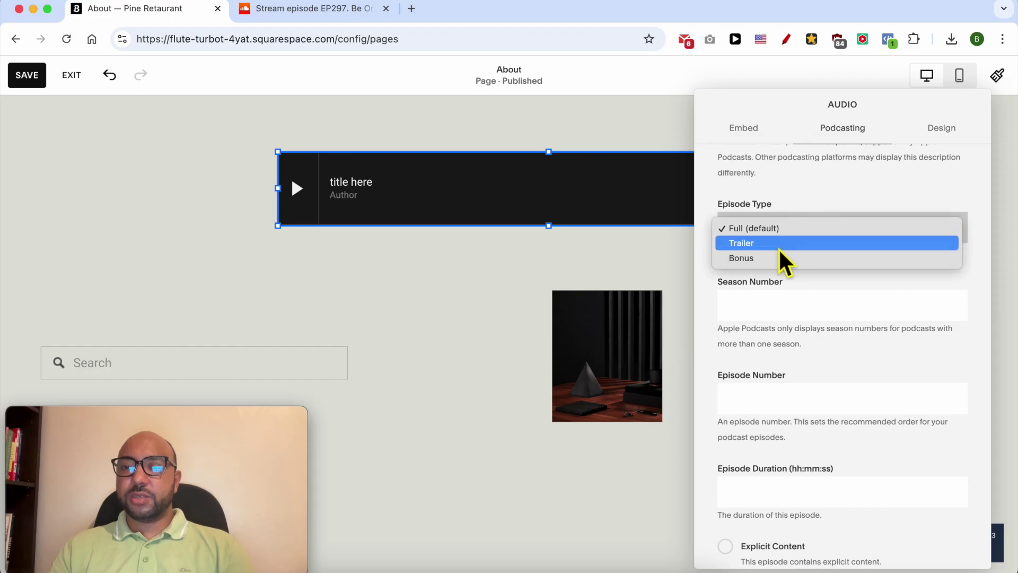
left_click(802, 281)
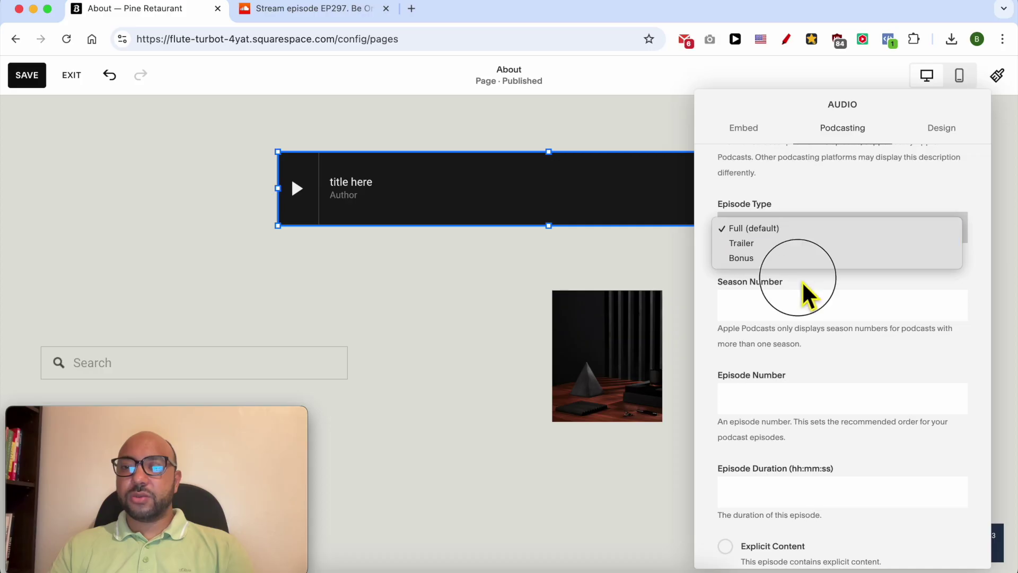
left_click(779, 305)
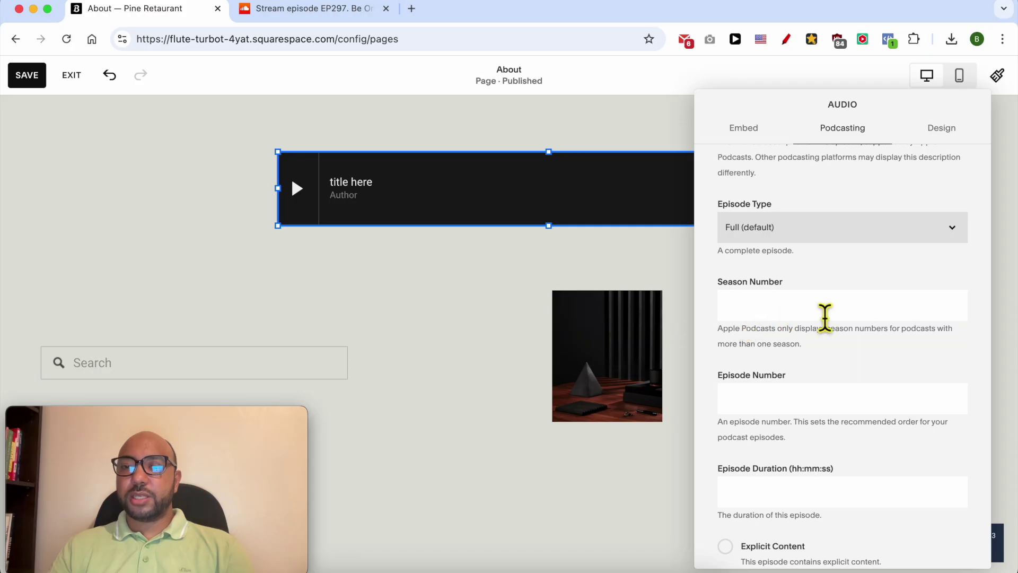
scroll(827, 321, "down", 1)
scroll(808, 305, "down", 3)
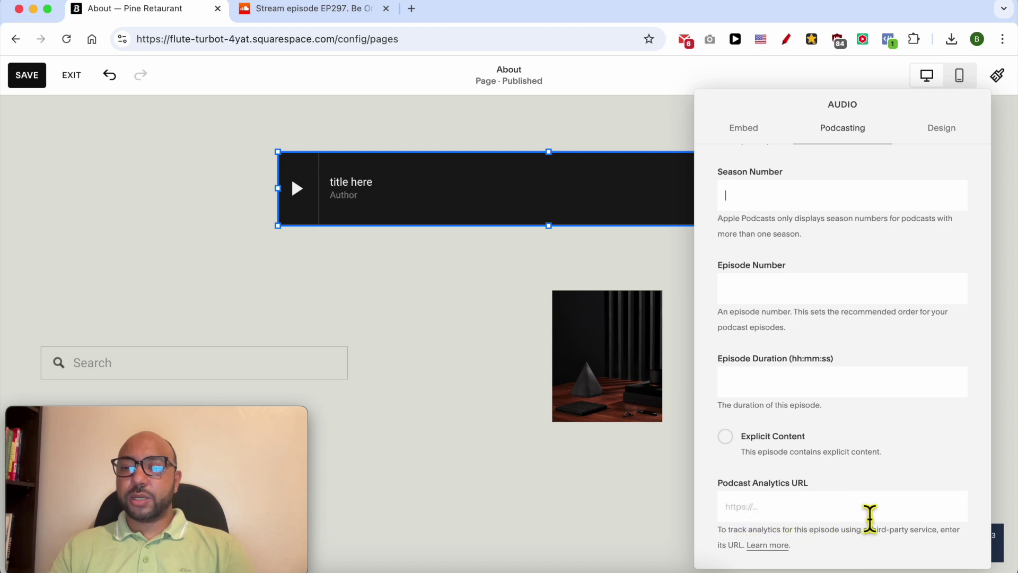
scroll(878, 478, "up", 5)
- Enable the audio player's download link and set Player Style to Minimal
left_click(942, 132)
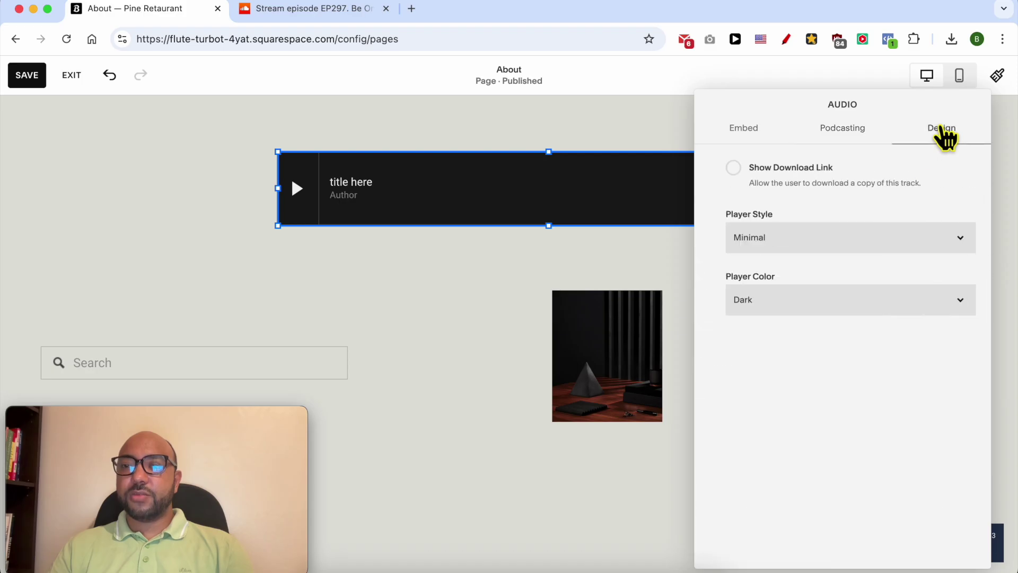
left_click(726, 168)
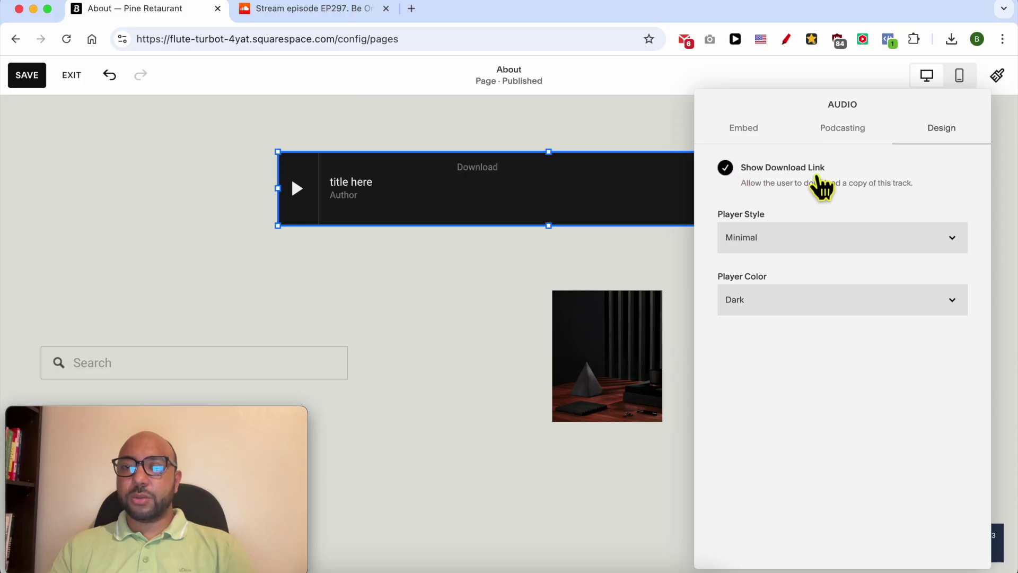
left_click(786, 237)
left_click(795, 234)
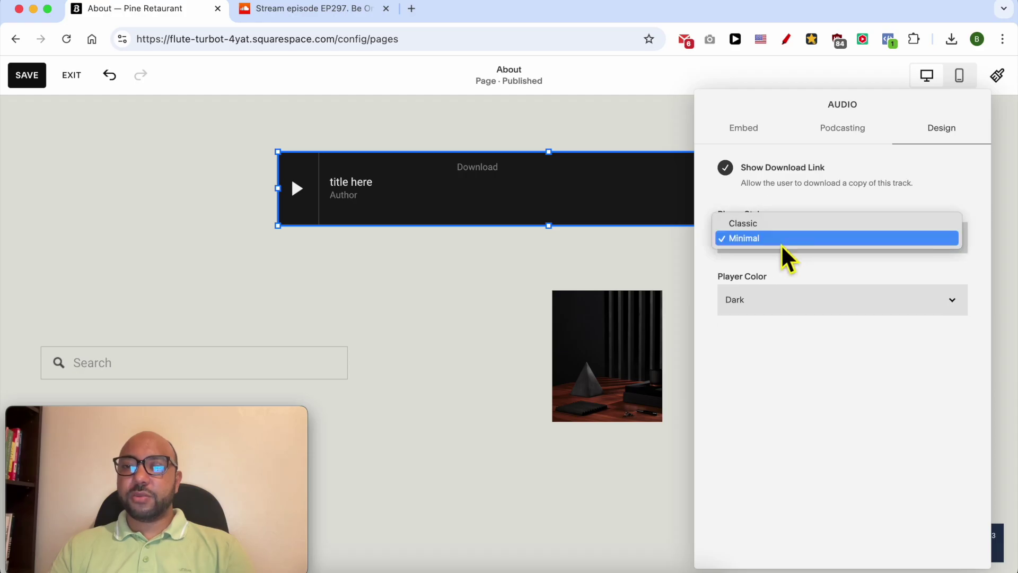
left_click(778, 228)
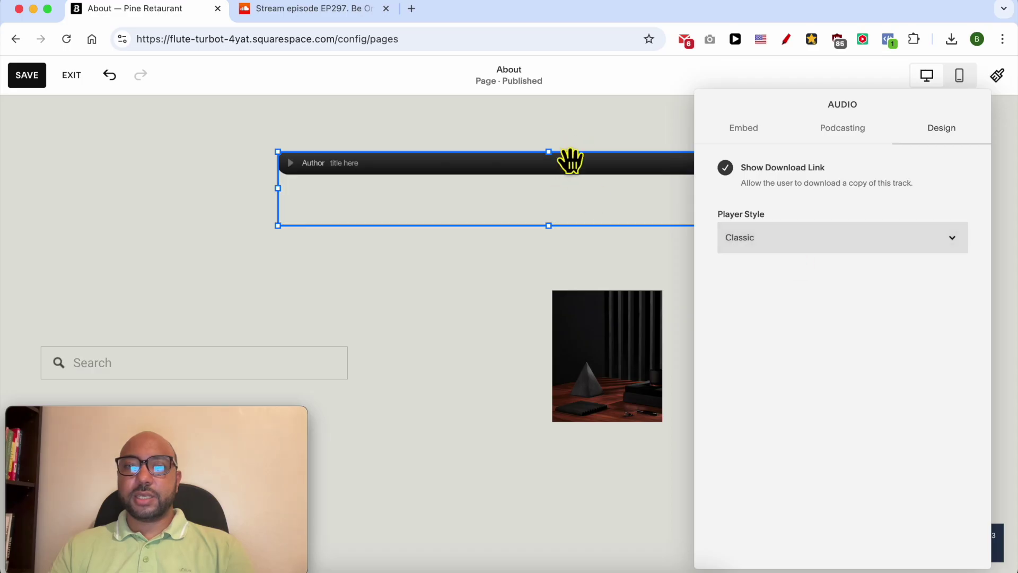
left_click(778, 233)
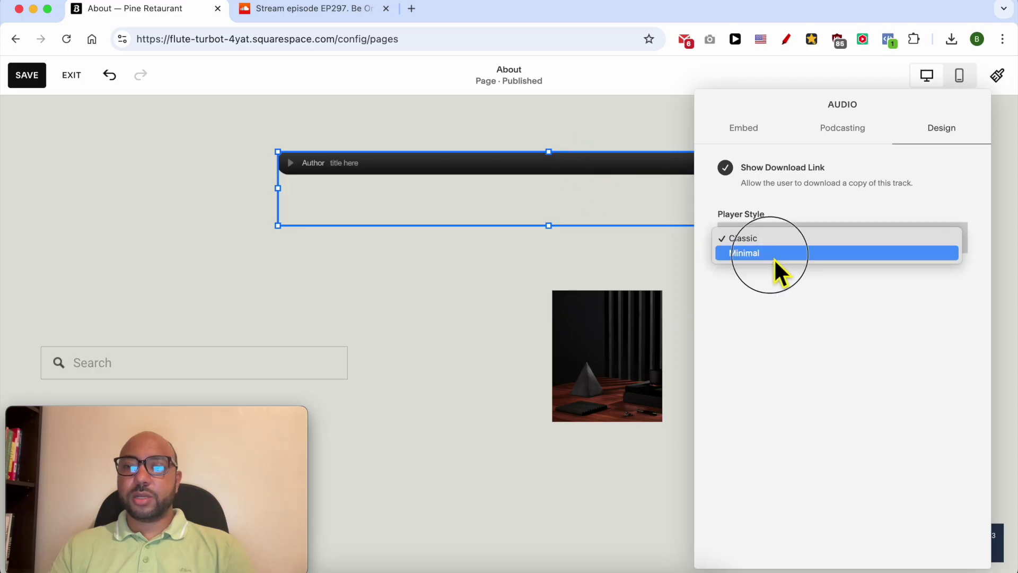
left_click(773, 255)
- Set Player Color to Dark, close the design panel and save the page
left_click(799, 299)
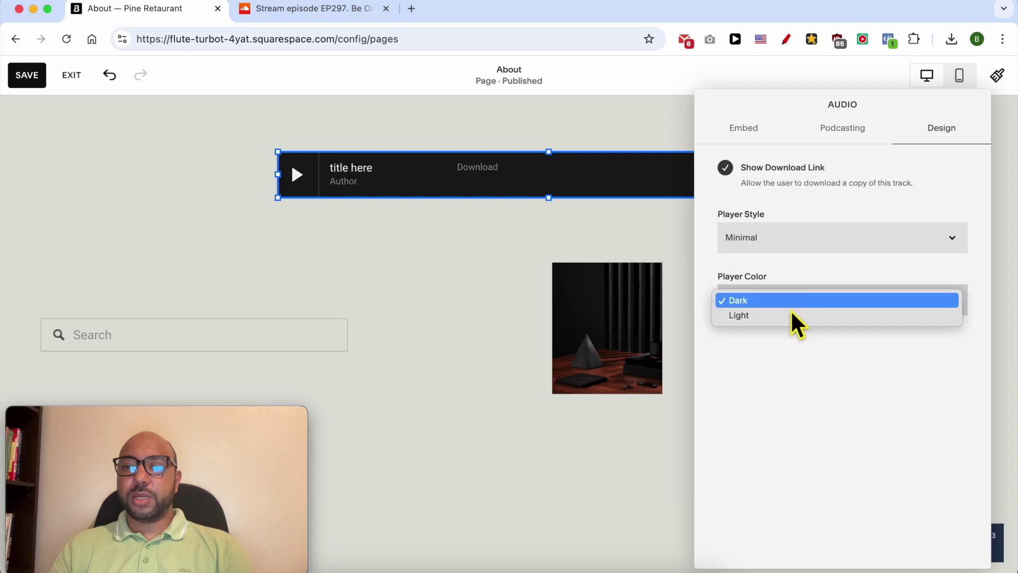
left_click(775, 315)
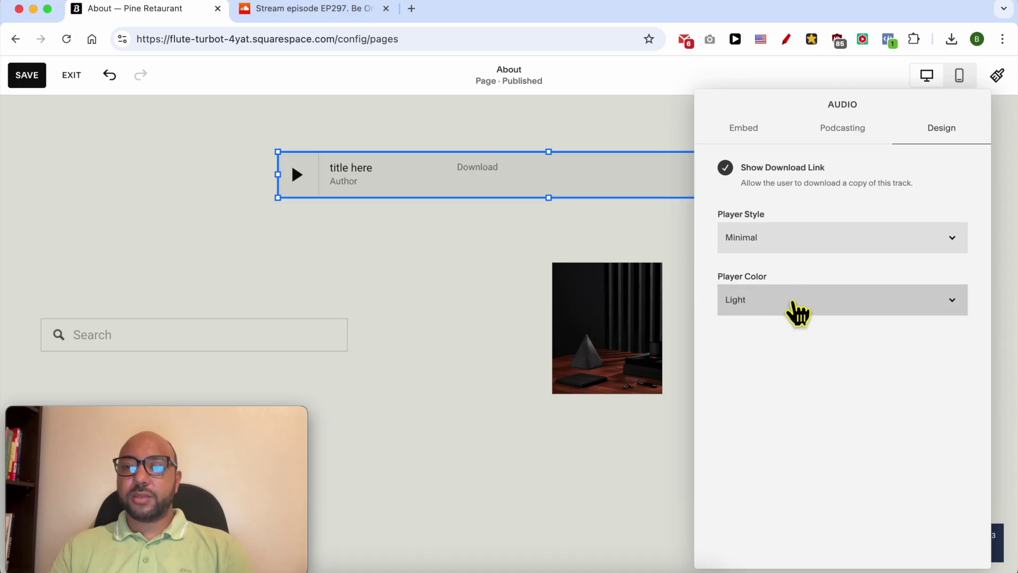
left_click(791, 300)
left_click(808, 284)
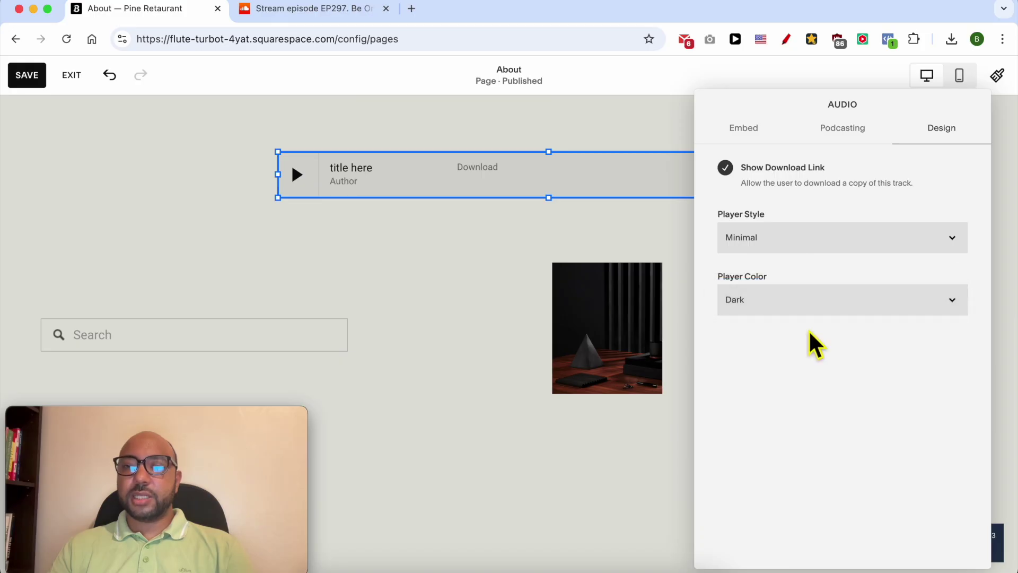
left_click(510, 239)
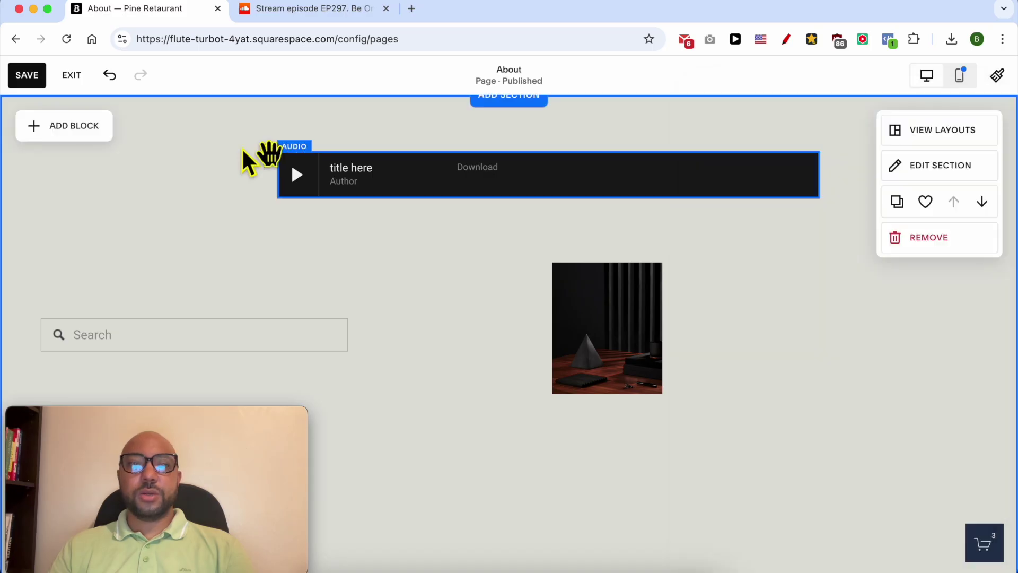
left_click(26, 76)
left_click(27, 79)
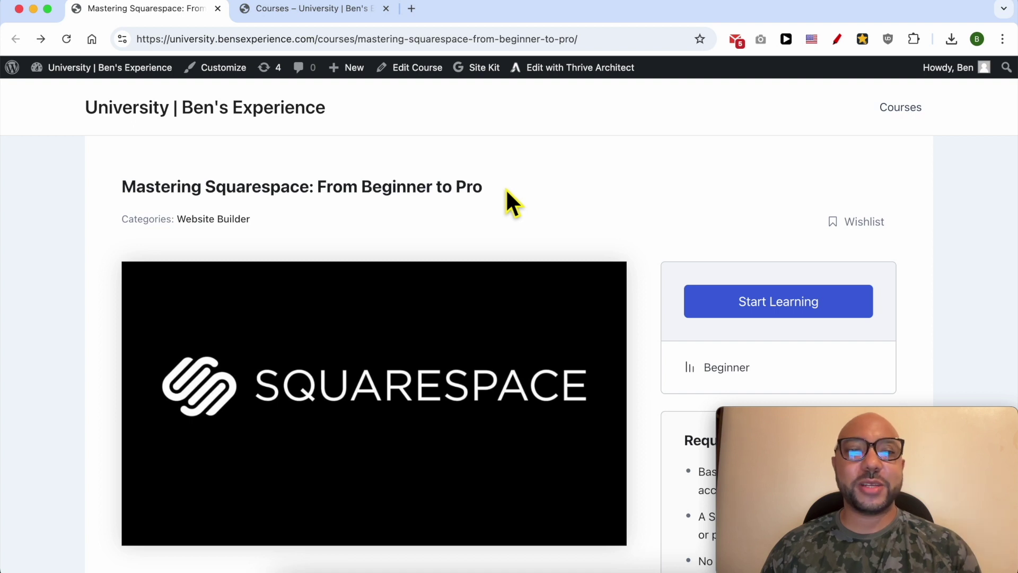
- Select the site and course titles on the Mastering Squarespace course page, then scroll down
triple_click(369, 107)
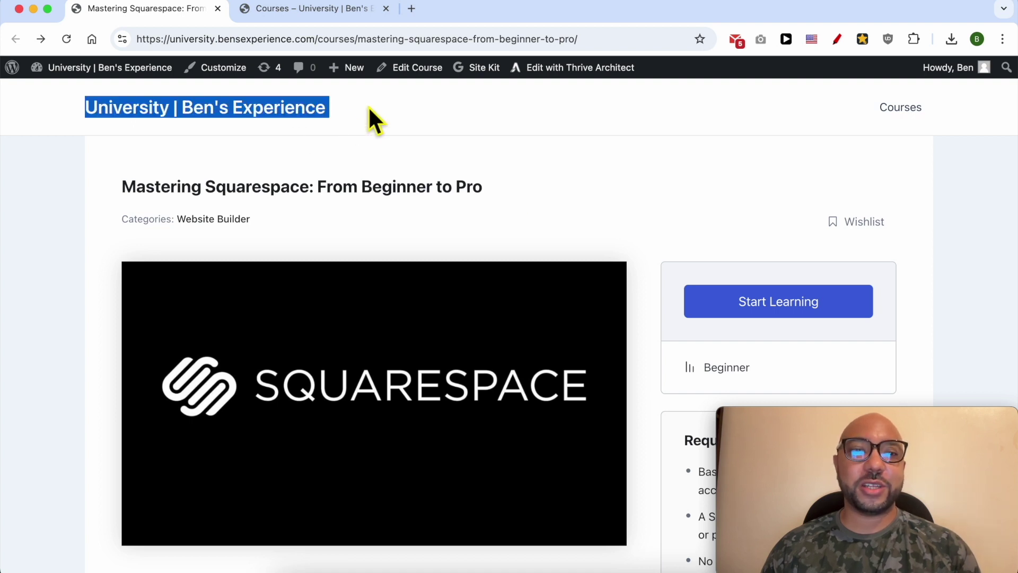
left_click(525, 185)
triple_click(505, 185)
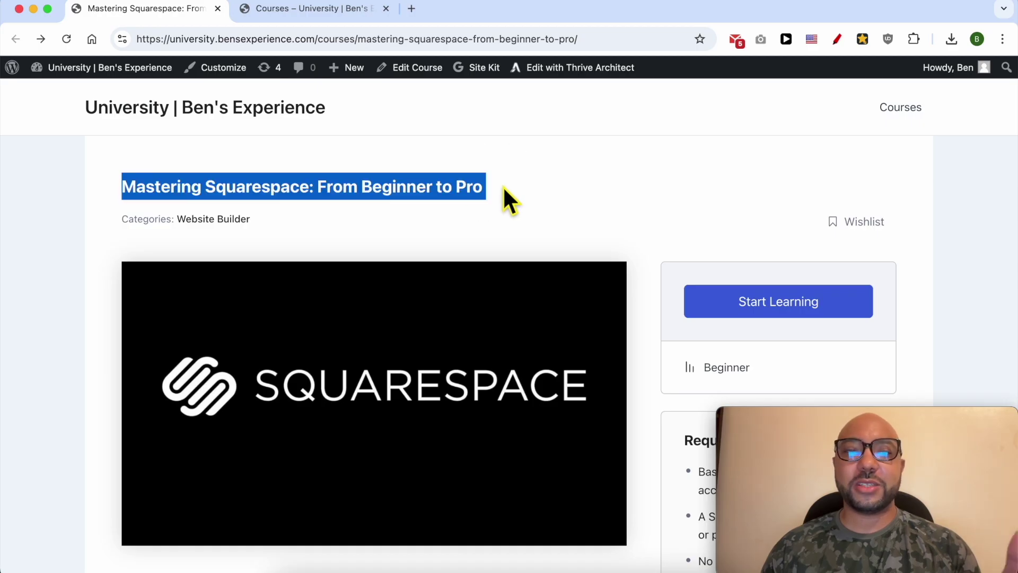
left_click(504, 187)
scroll(557, 228, "down", 5)
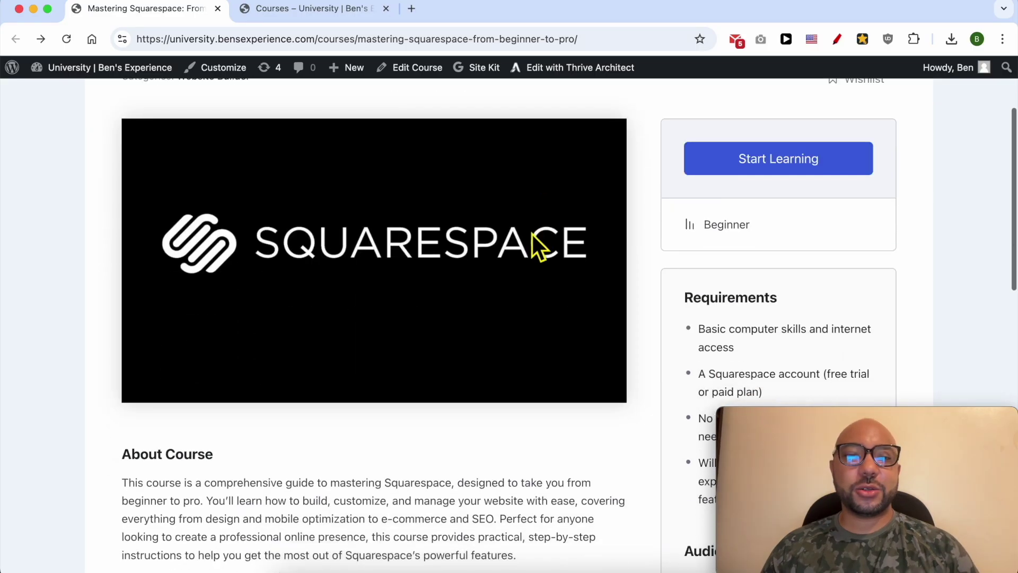
scroll(433, 341, "down", 3)
scroll(433, 356, "down", 5)
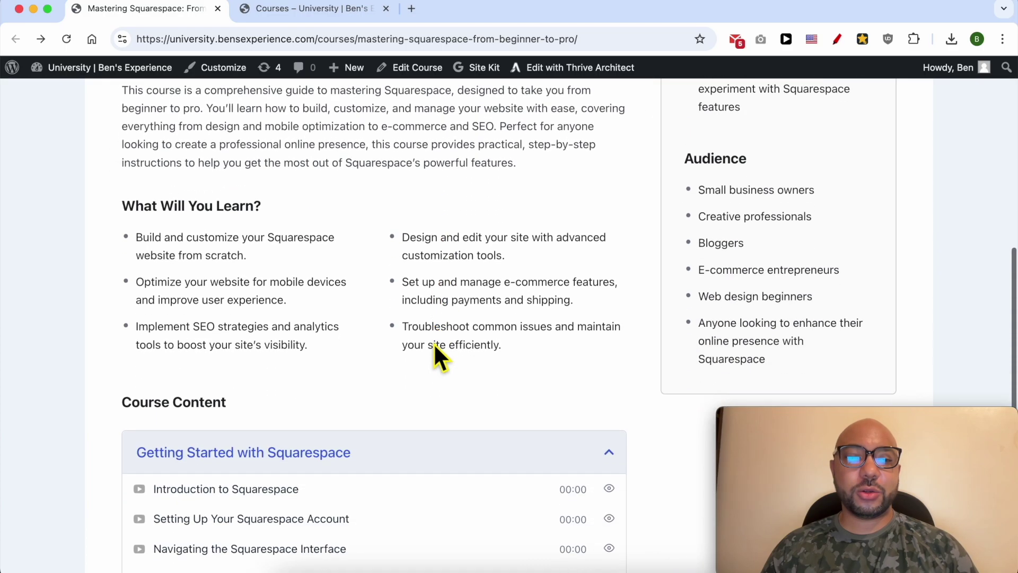
scroll(244, 419, "down", 1)
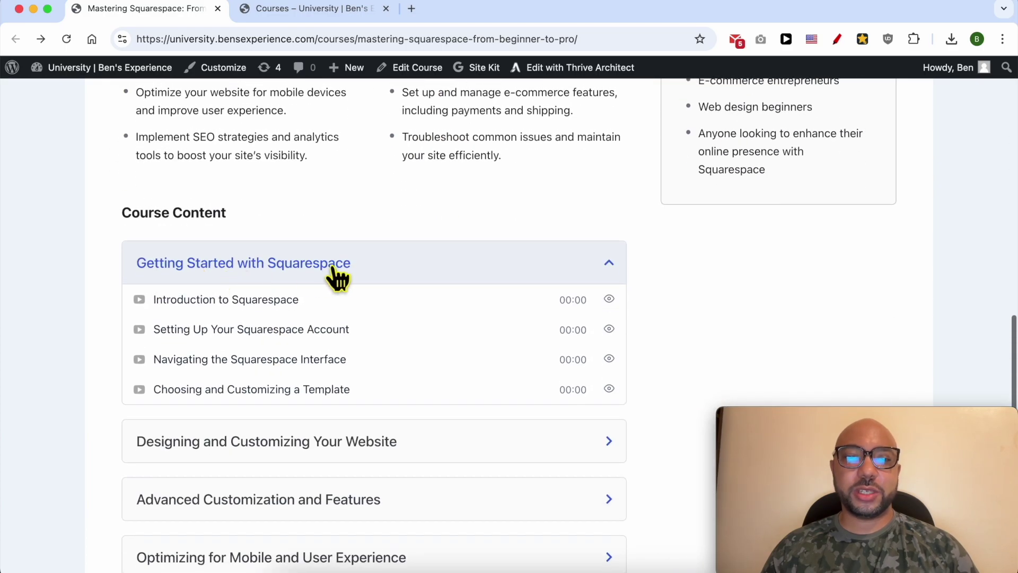
scroll(249, 431, "down", 4)
scroll(181, 302, "down", 2)
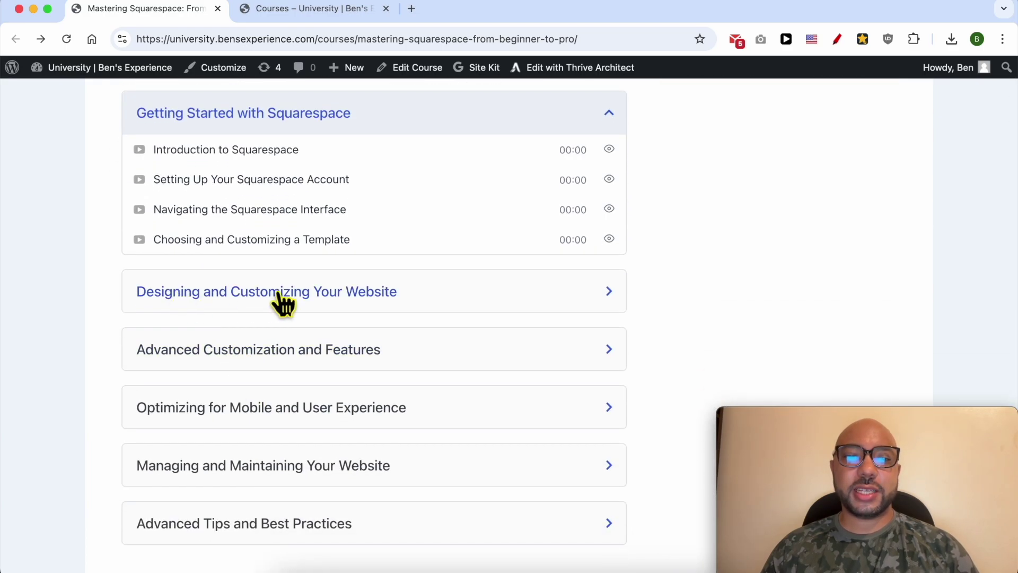
- Expand every Course Content section, from Designing and Customizing through Advanced Tips
left_click(360, 298)
left_click(339, 388)
scroll(323, 472, "down", 2)
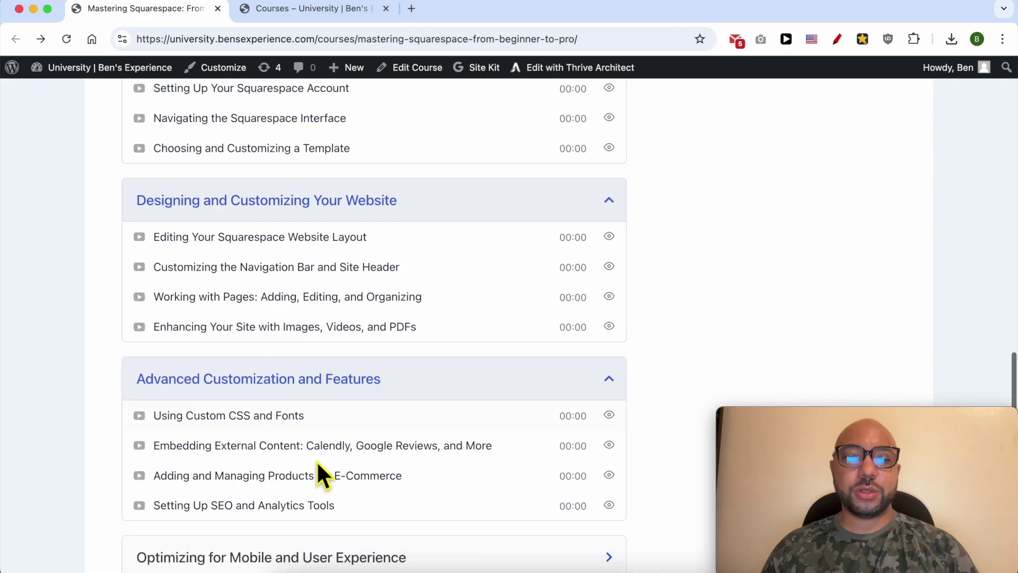
scroll(237, 339, "down", 2)
scroll(243, 312, "down", 2)
scroll(318, 287, "down", 3)
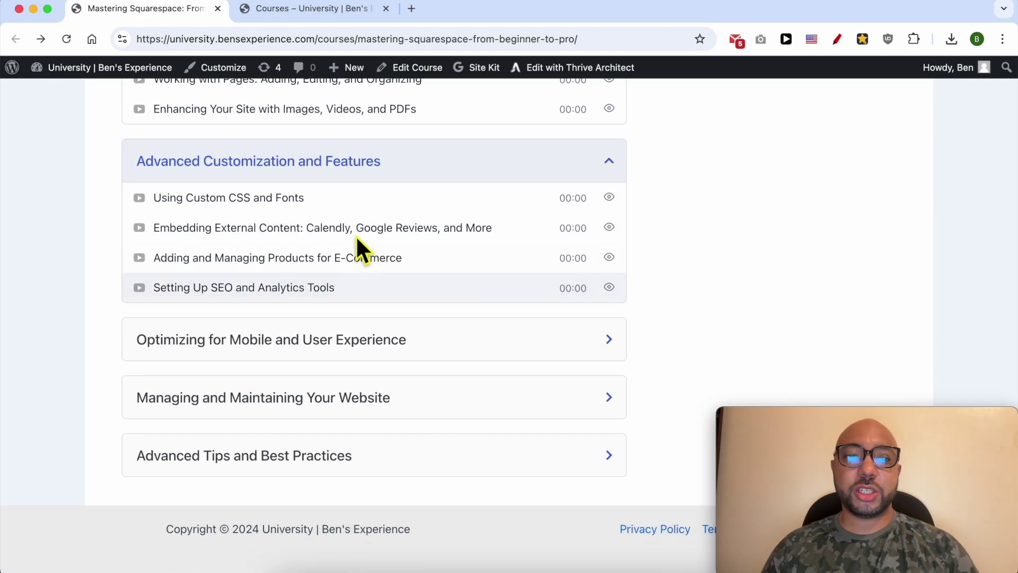
left_click(200, 351)
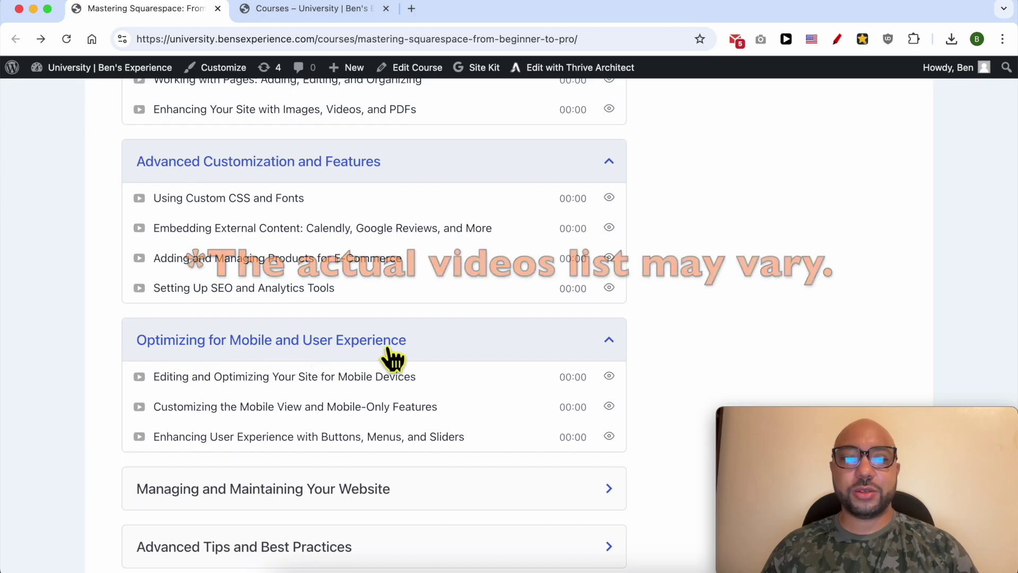
scroll(359, 367, "down", 3)
left_click(237, 396)
scroll(216, 418, "down", 2)
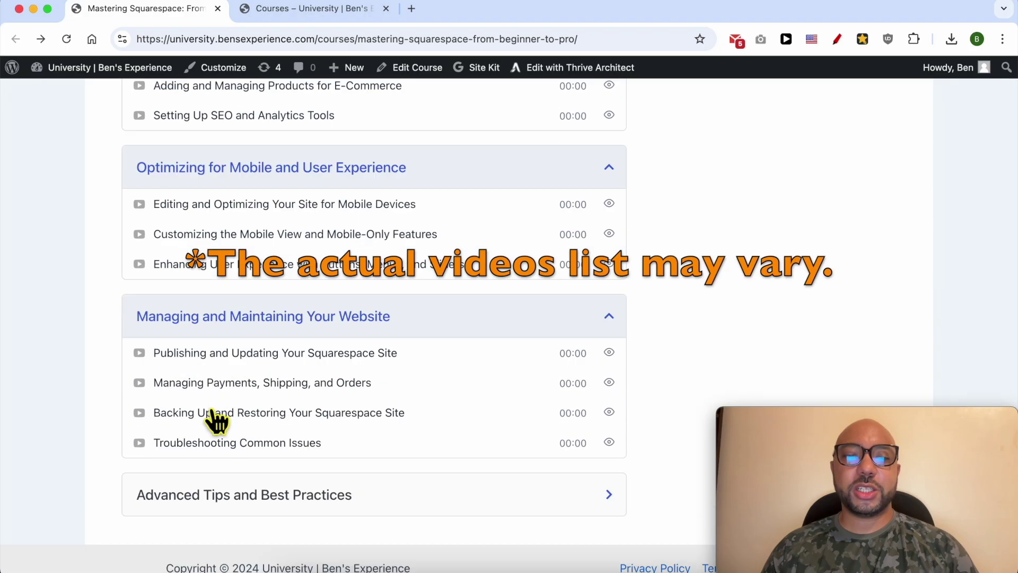
scroll(310, 301, "down", 1)
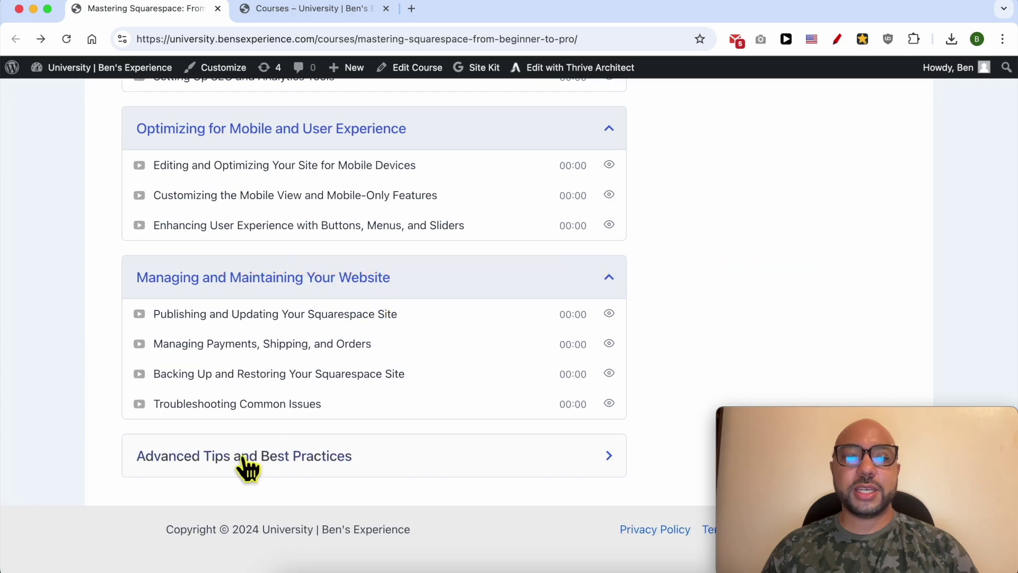
left_click(279, 462)
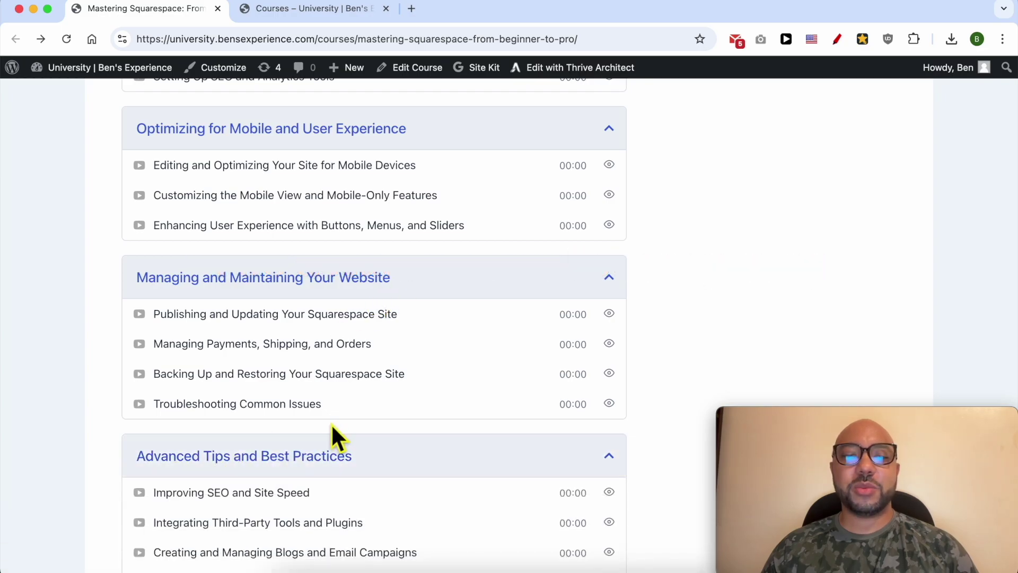
scroll(357, 403, "down", 1)
scroll(273, 346, "up", 15)
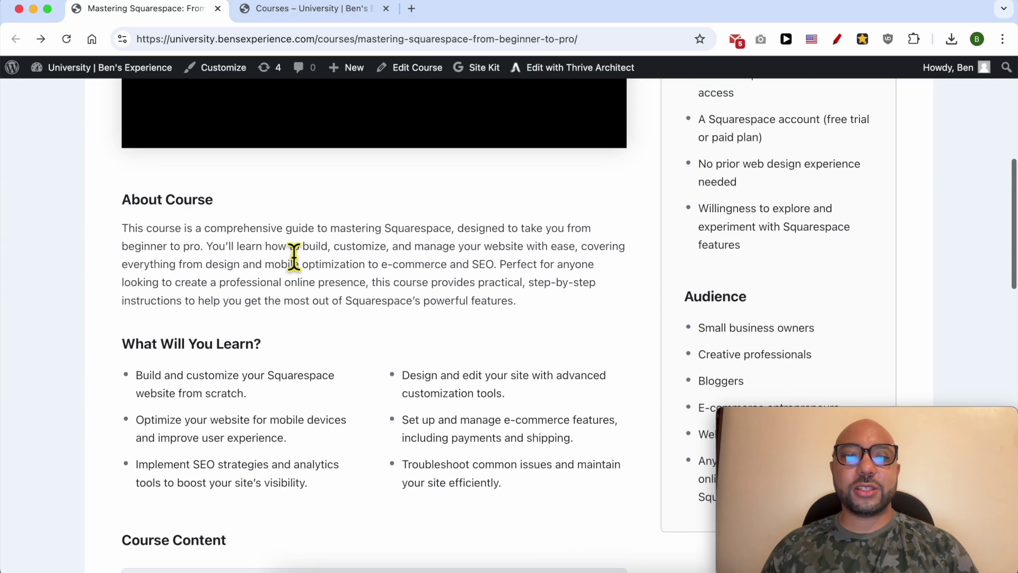
scroll(291, 258, "up", 10)
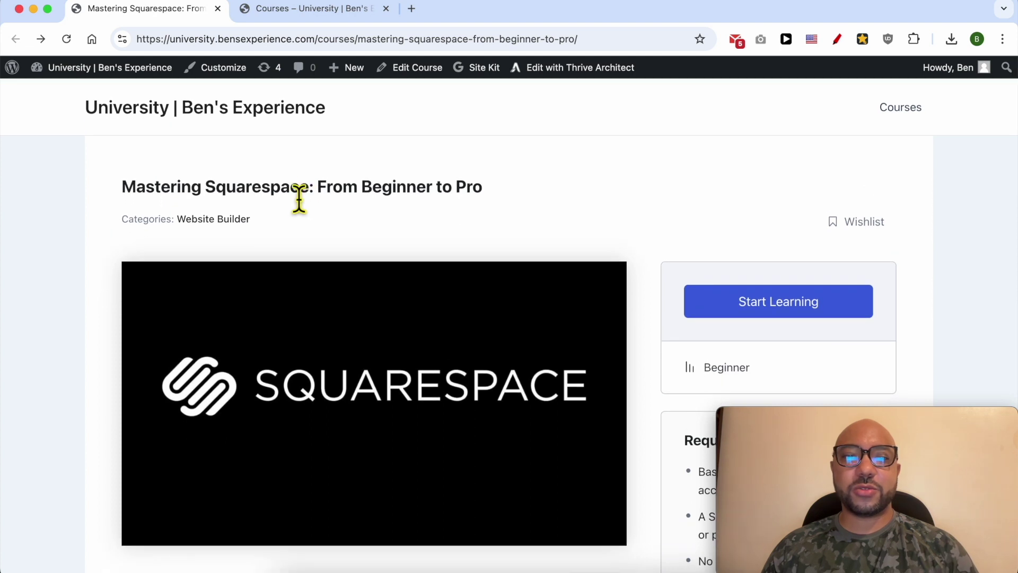
- Browse the Courses catalogue grid and highlight the site domain in the address bar
left_click(339, 8)
scroll(374, 169, "down", 1)
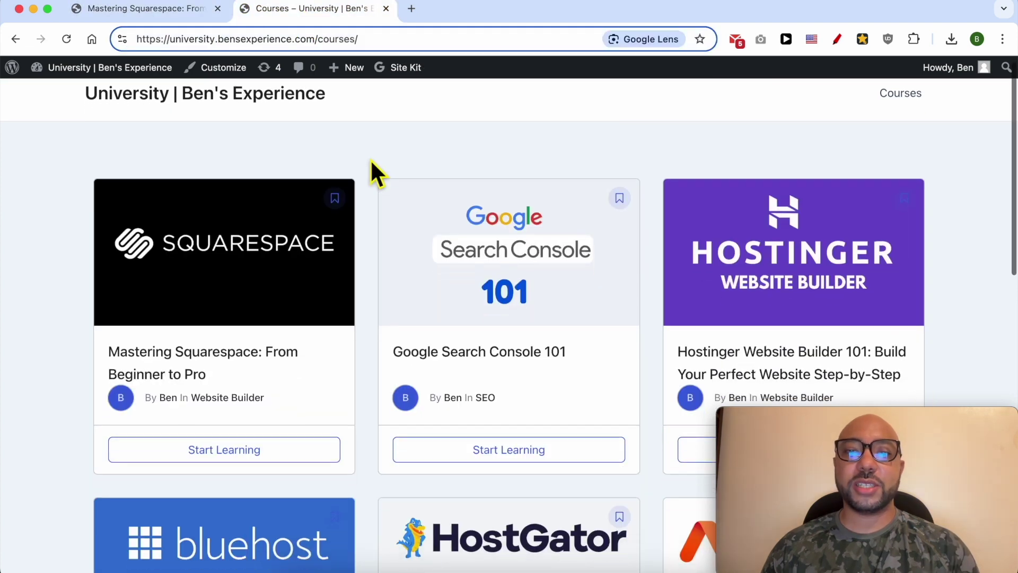
scroll(373, 170, "down", 3)
scroll(374, 169, "down", 2)
scroll(374, 170, "down", 1)
scroll(374, 170, "down", 3)
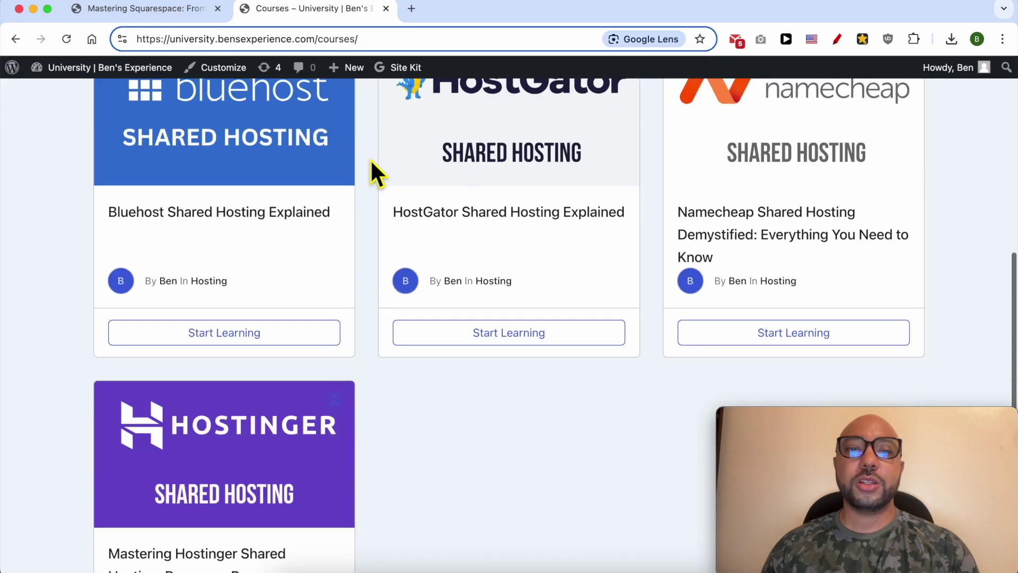
scroll(373, 170, "down", 2)
scroll(374, 170, "down", 1)
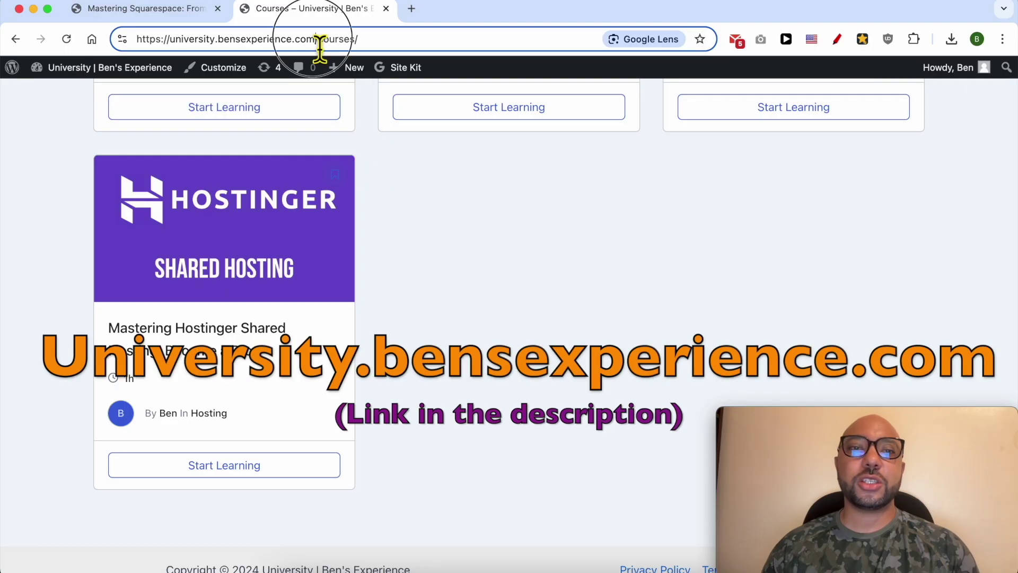
left_click_drag(316, 40, 121, 45)
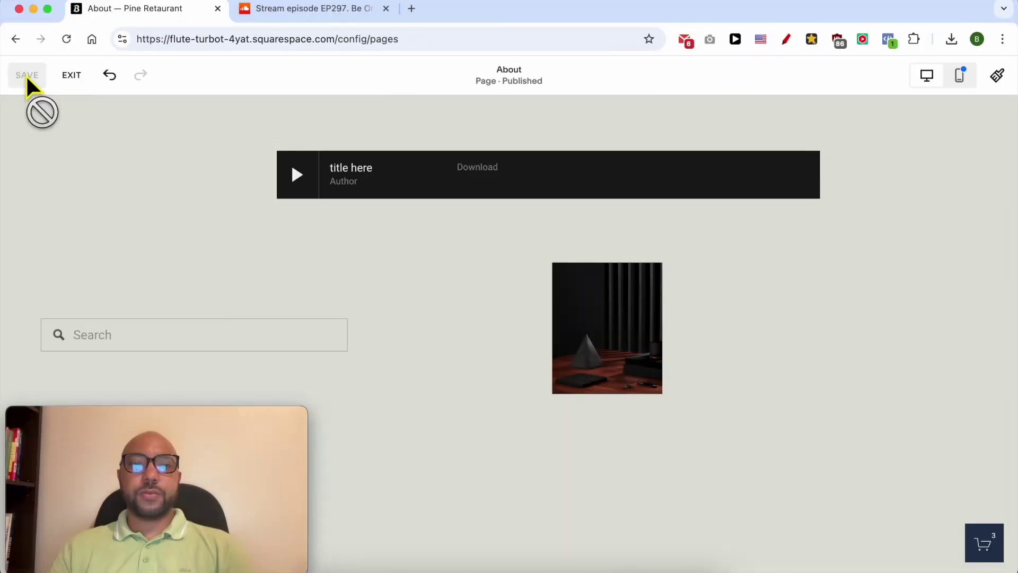
- Exit the editor, preview the site full screen and play the MP3
left_click(72, 87)
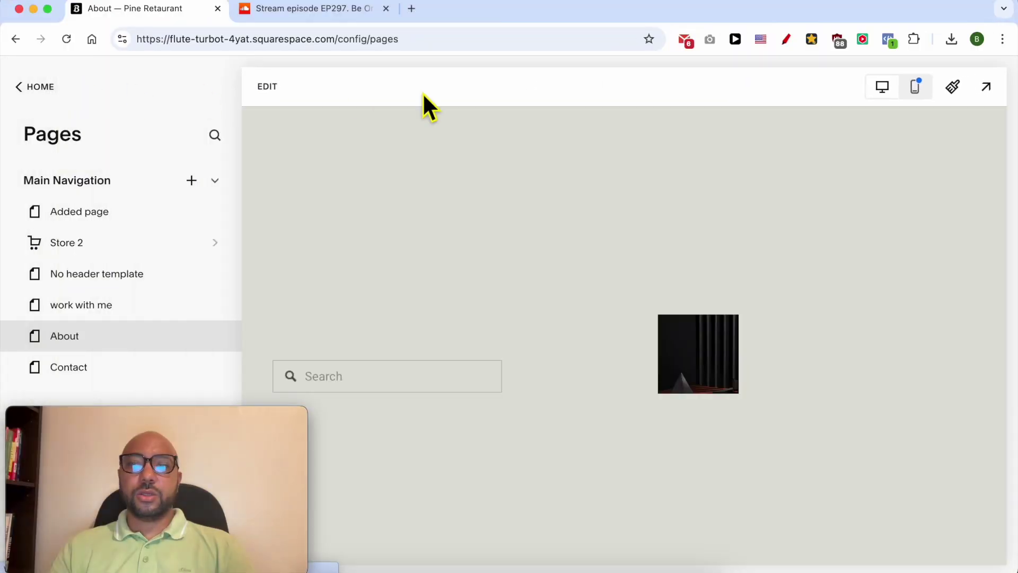
left_click(984, 88)
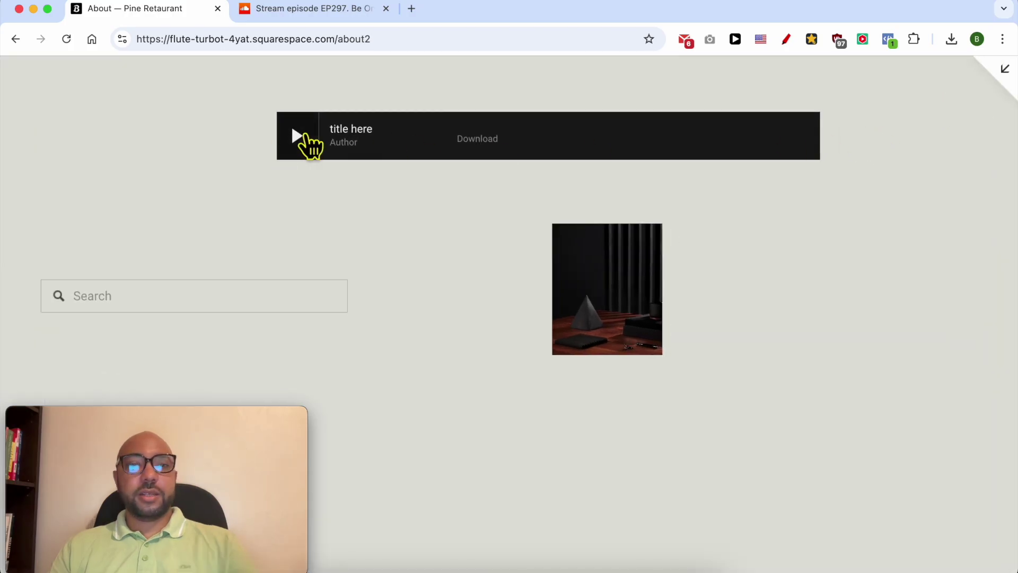
left_click(300, 135)
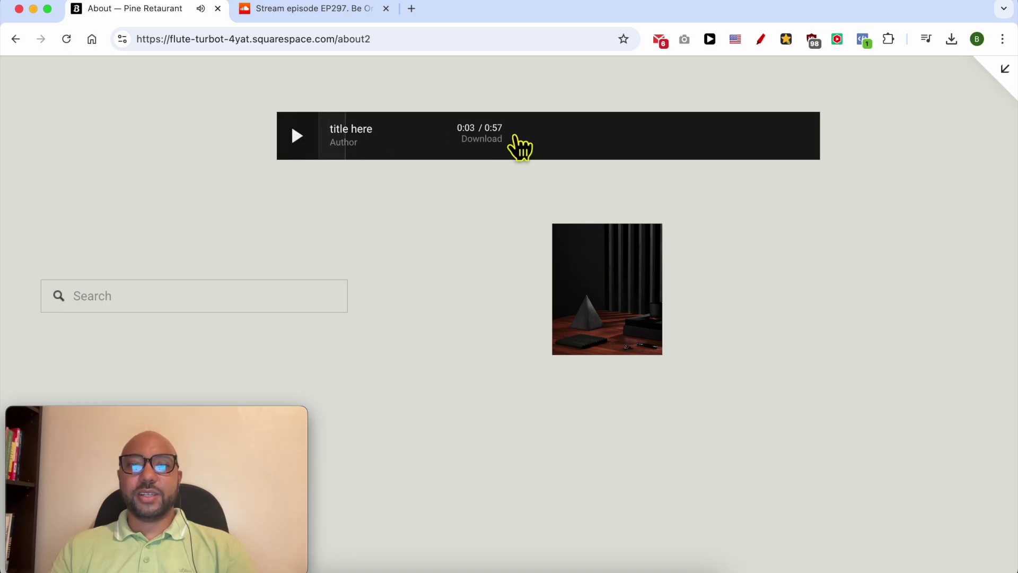
- Download the track through the player's download link, then return to editing About
left_click(482, 139)
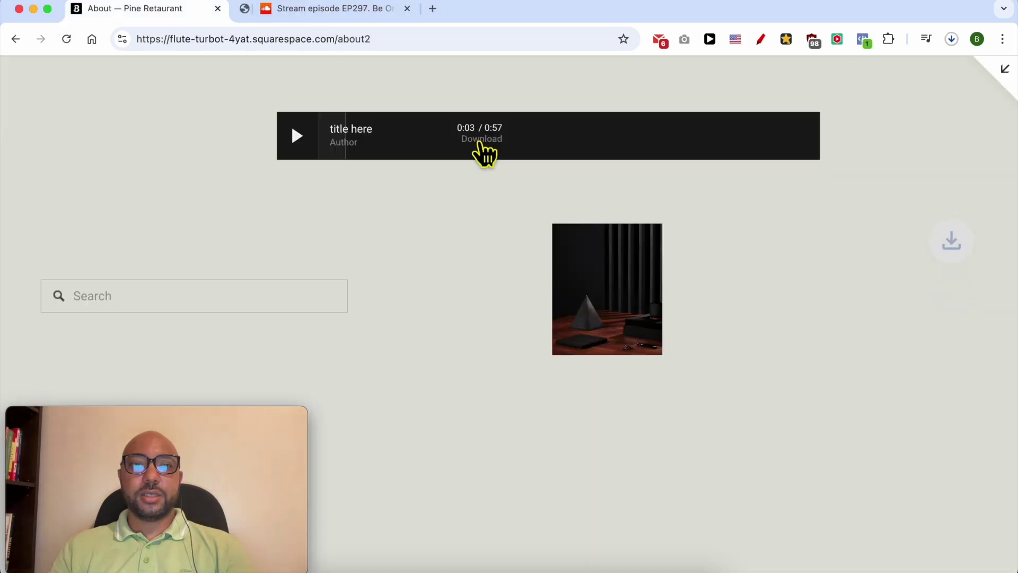
left_click(952, 38)
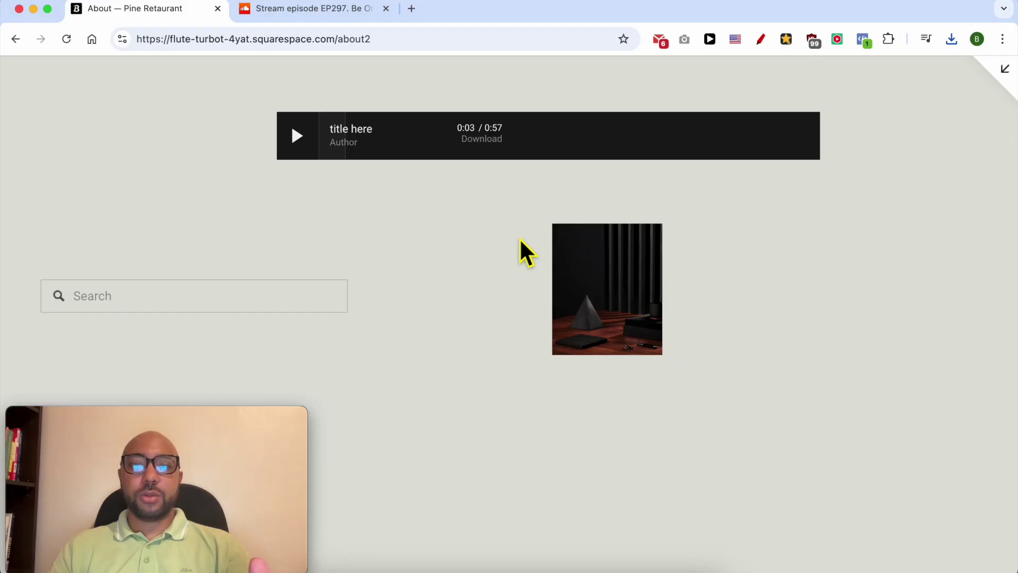
left_click(1001, 75)
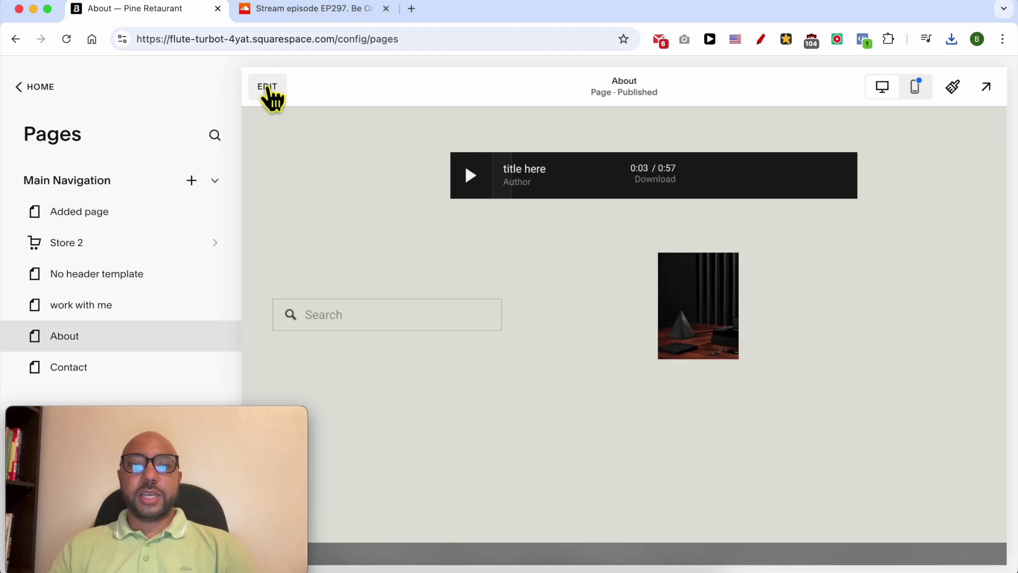
left_click(270, 87)
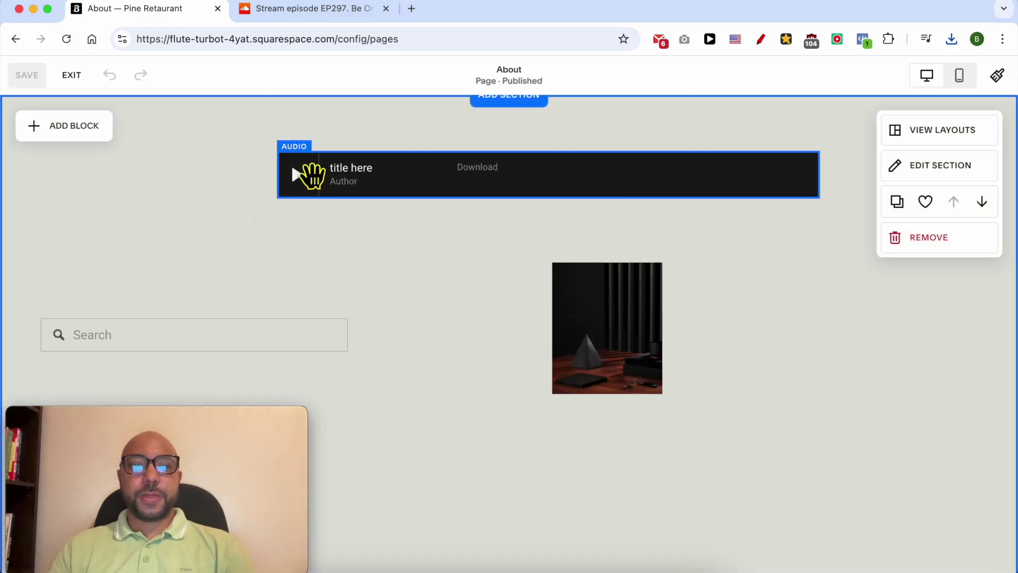
- Add a SoundCloud block and position it directly beneath the dark audio player
left_click(80, 131)
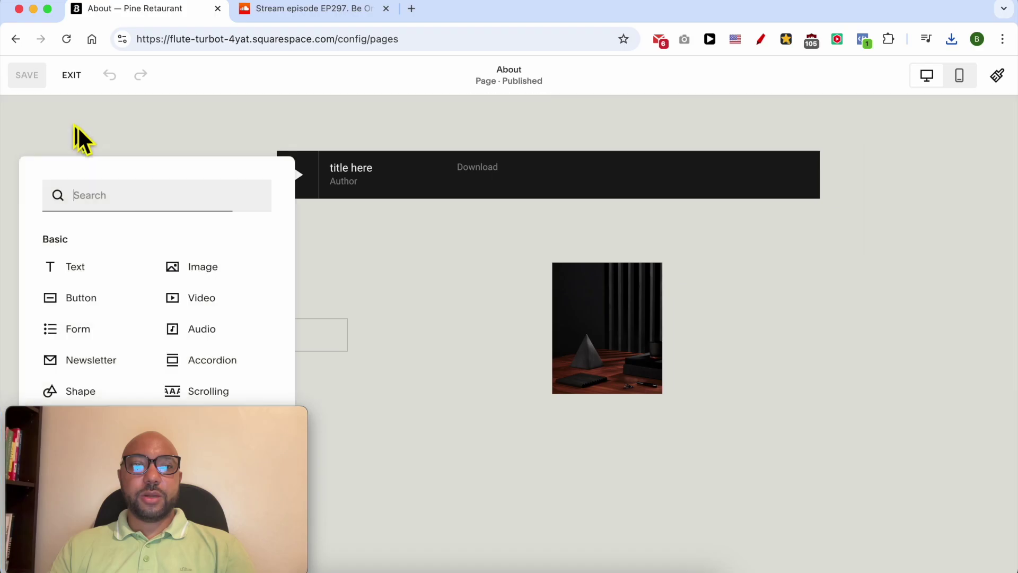
type("audio")
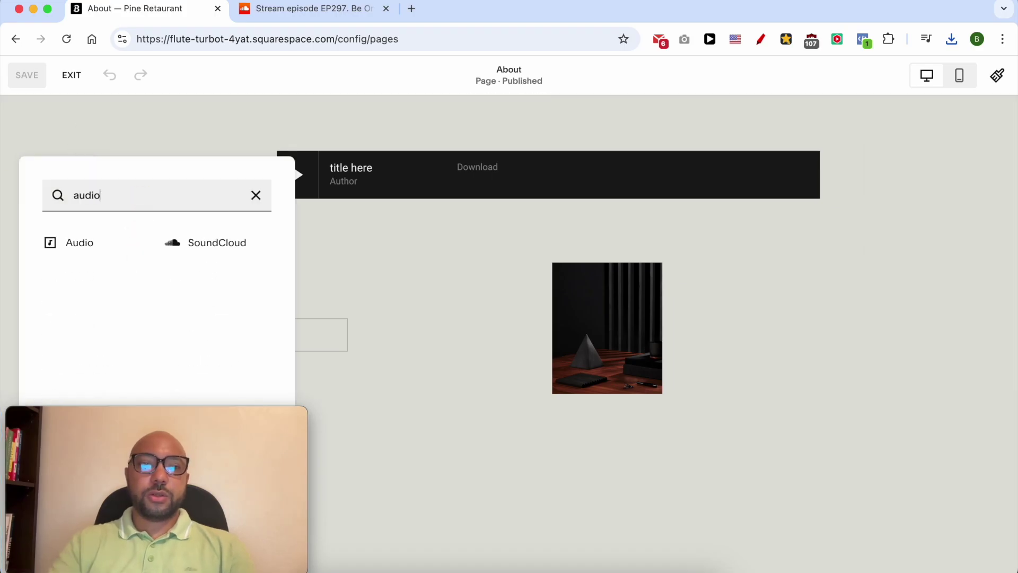
left_click(201, 242)
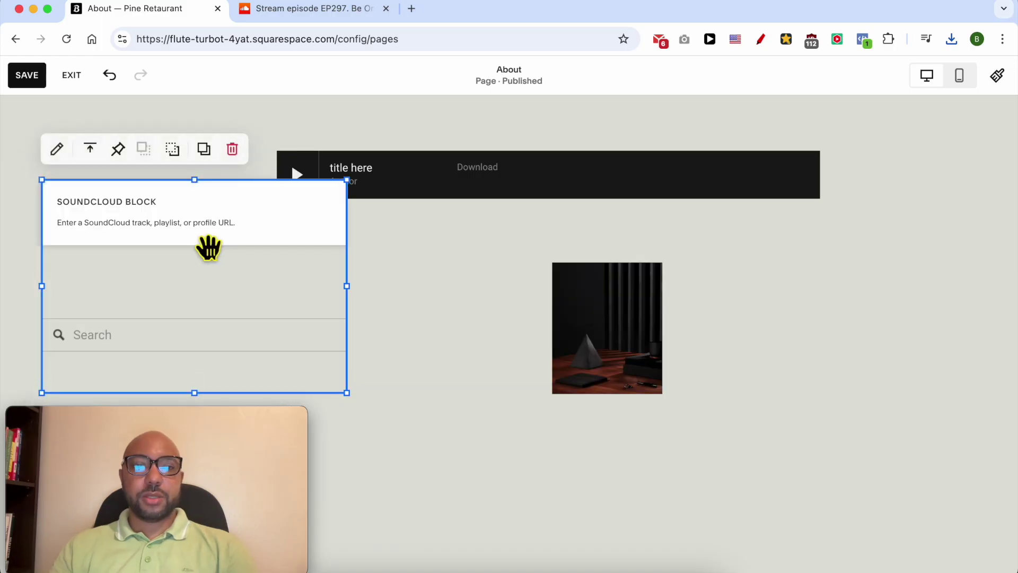
mouse_move(237, 222)
left_mouse_down()
mouse_move(552, 268)
mouse_move(530, 283)
left_mouse_up()
left_click_drag(607, 296, 944, 450)
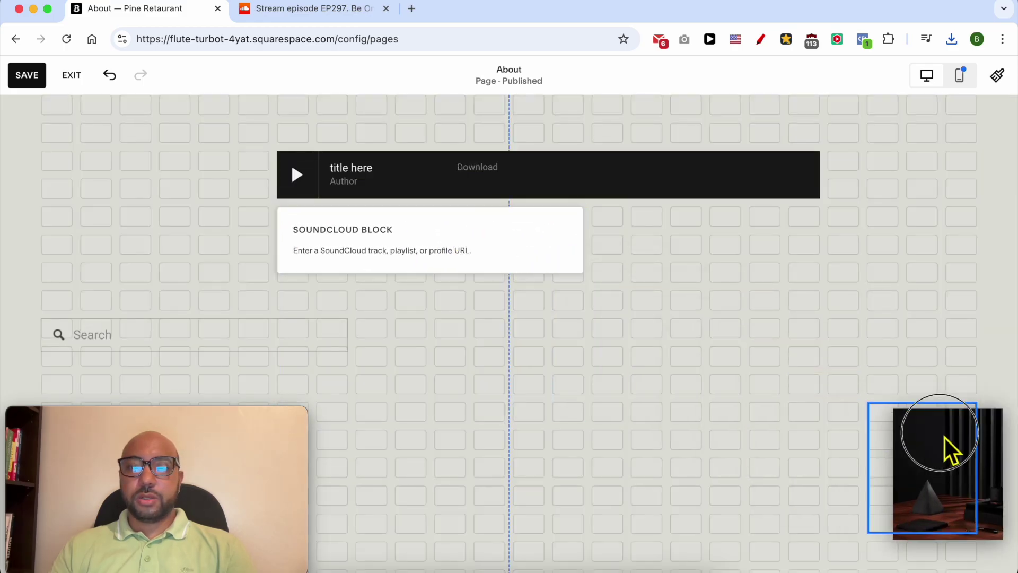
left_click_drag(486, 259, 599, 270)
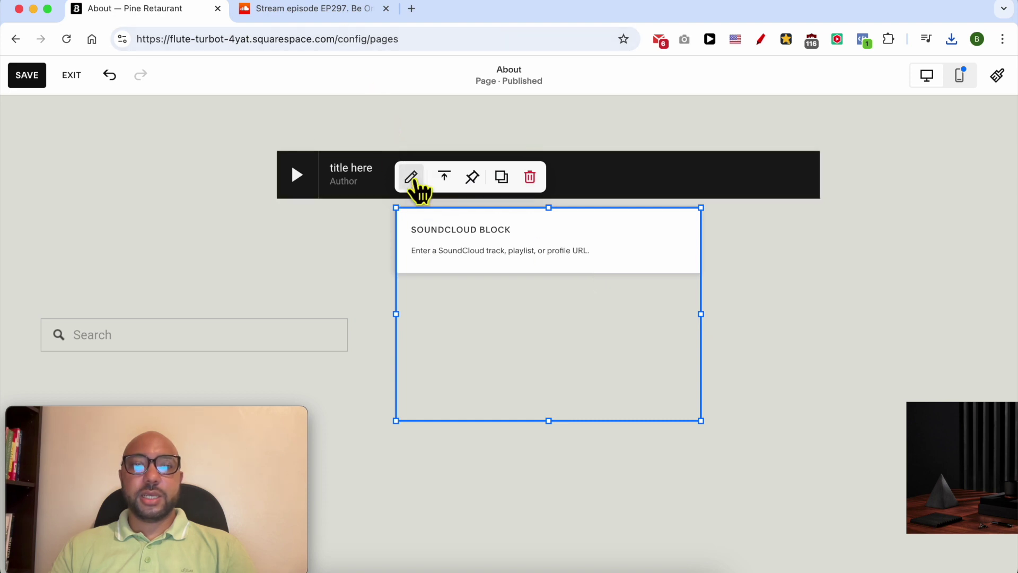
- Embed the Lost Minds Podcast EP297 episode URL in the SoundCloud block
left_click(412, 178)
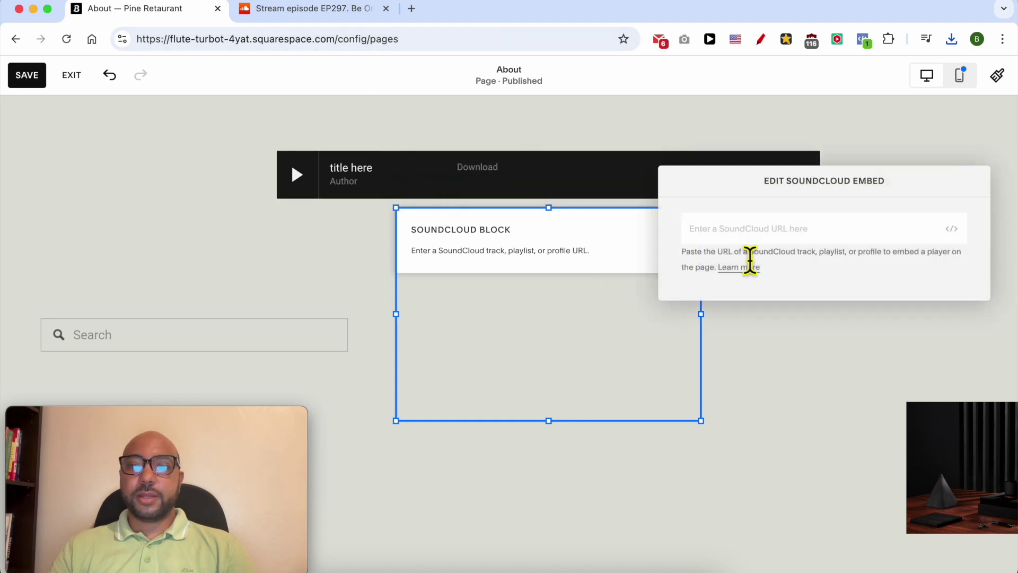
key("ctrl+Tab")
left_click(337, 38)
right_click(337, 39)
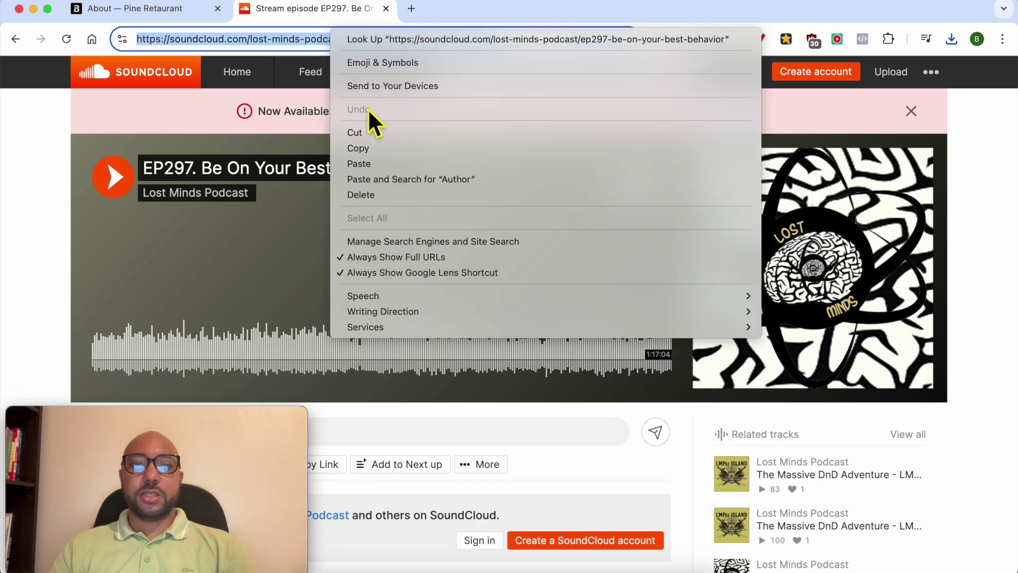
left_click(371, 149)
left_click(135, 9)
right_click(745, 229)
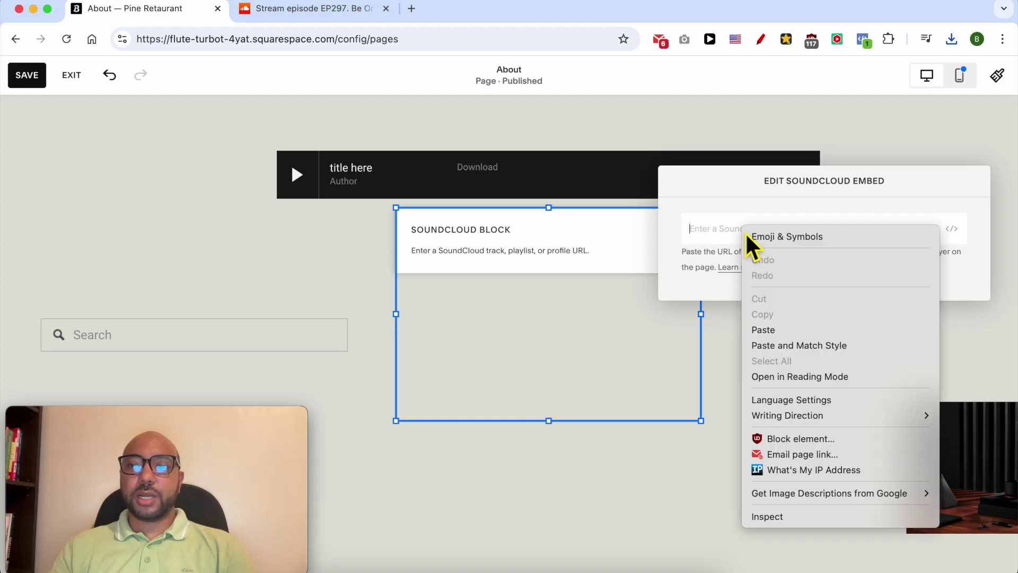
left_click(793, 330)
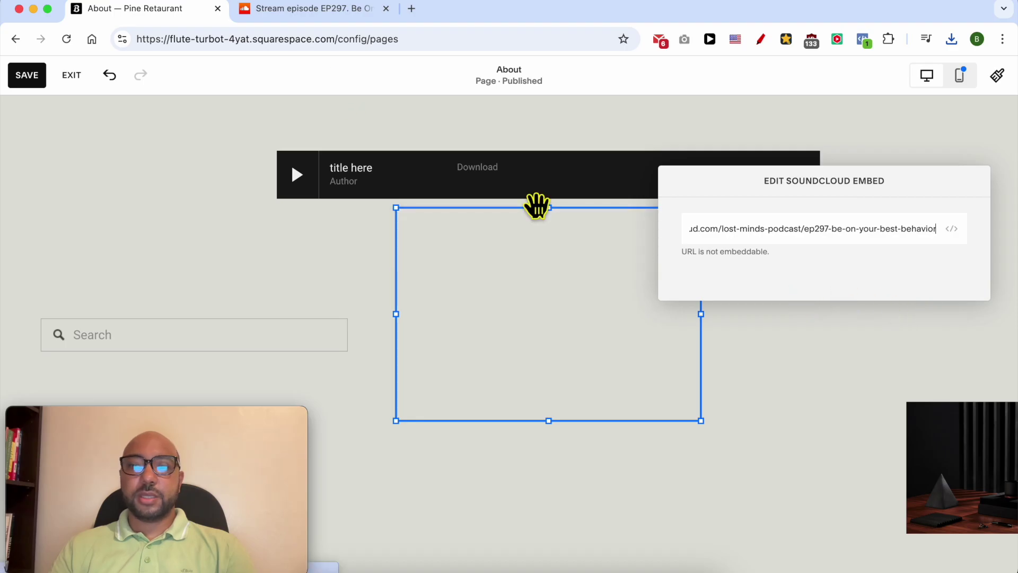
triple_click(712, 254)
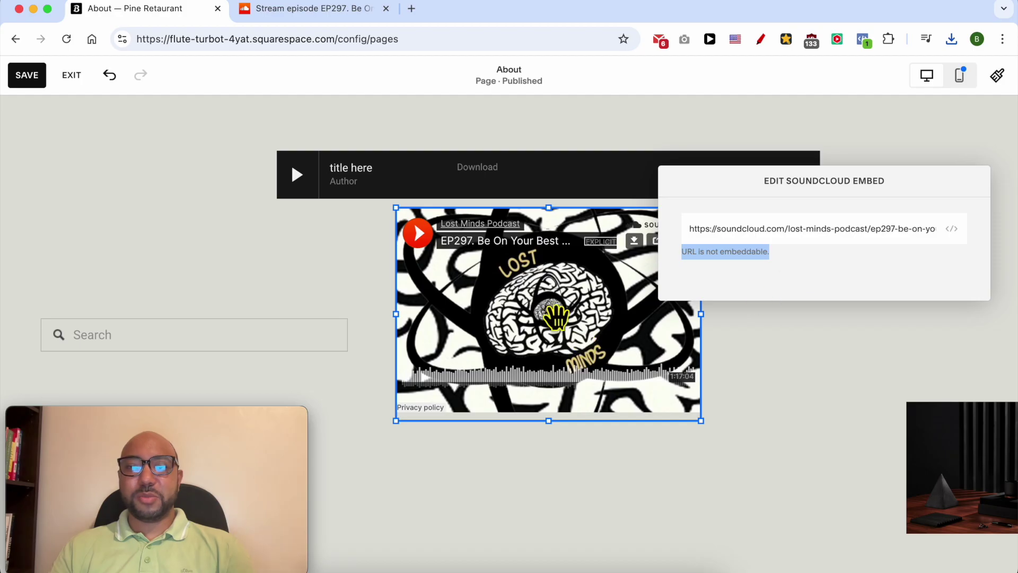
left_click(821, 340)
left_click(304, 10)
- Scroll the #PODCAST tag page and open the 'Can We Actually Ban Deepfakes?' track
left_click(15, 39)
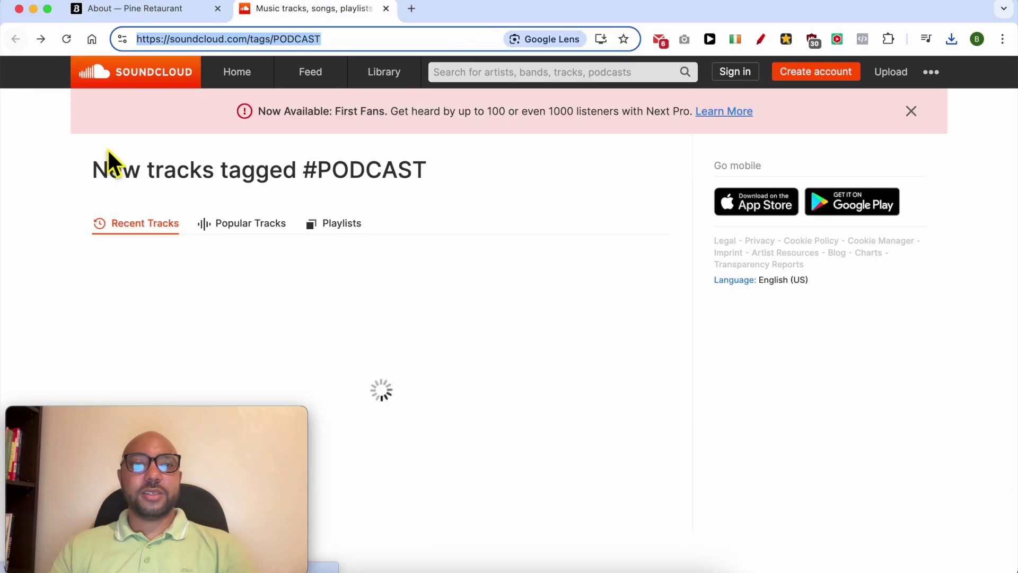
scroll(364, 249, "down", 1)
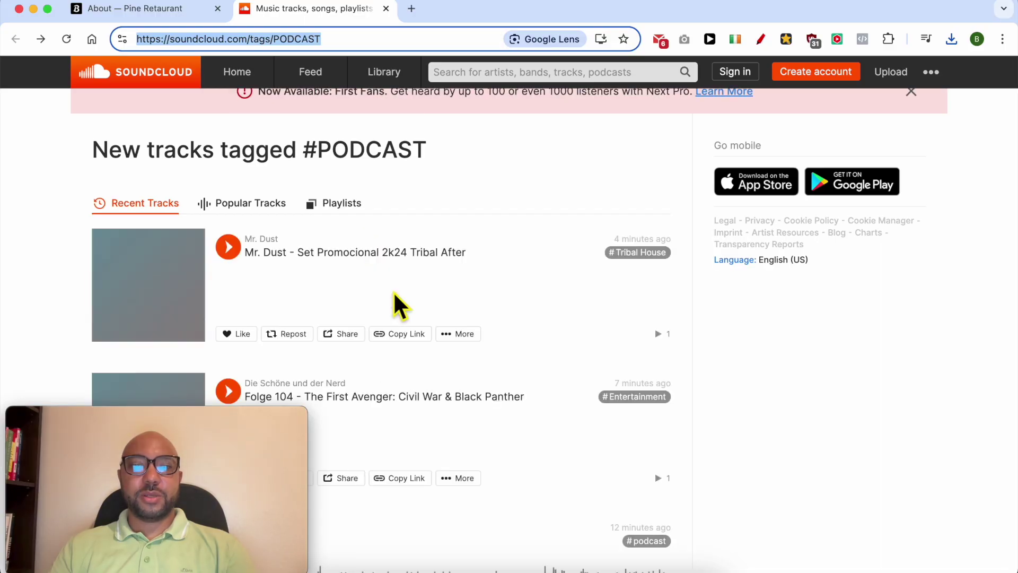
scroll(393, 291, "down", 10)
scroll(393, 298, "down", 5)
scroll(393, 298, "down", 5)
scroll(387, 298, "down", 1)
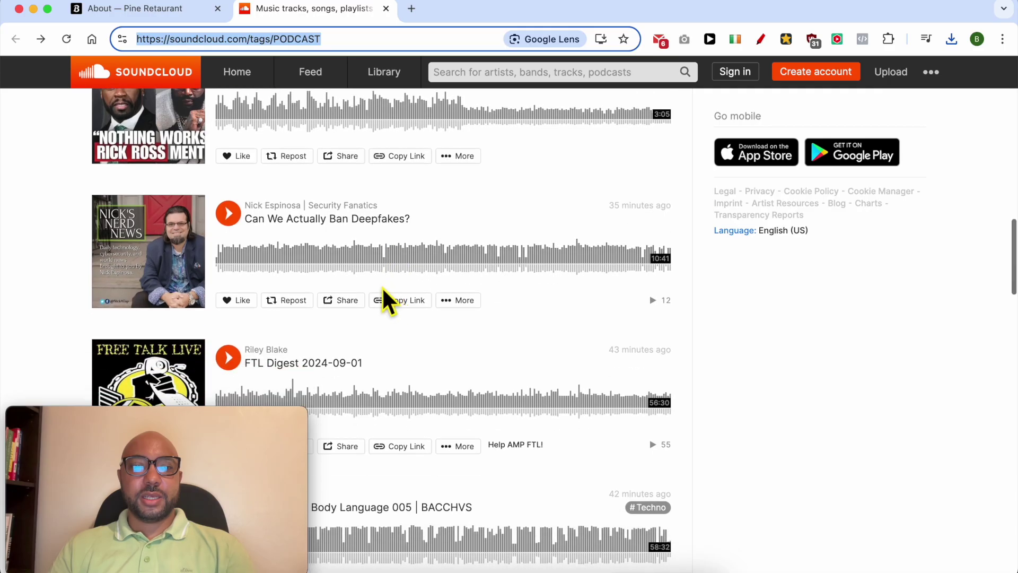
left_click(339, 220)
- Copy the Deepfakes track's web address and return to the About page editor
left_click(288, 39)
right_click(285, 44)
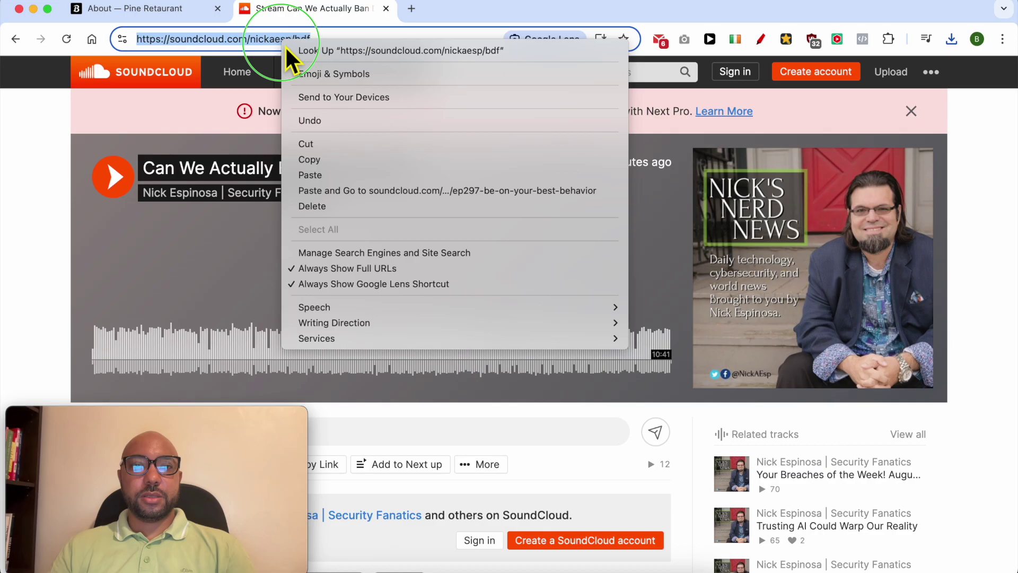
left_click(274, 49)
right_click(273, 43)
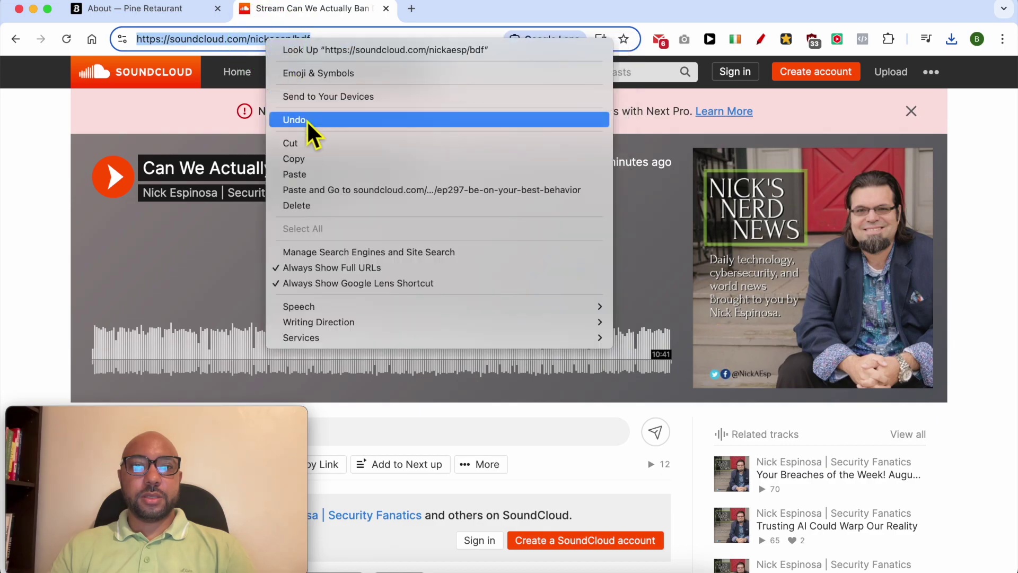
left_click(309, 159)
left_click(119, 11)
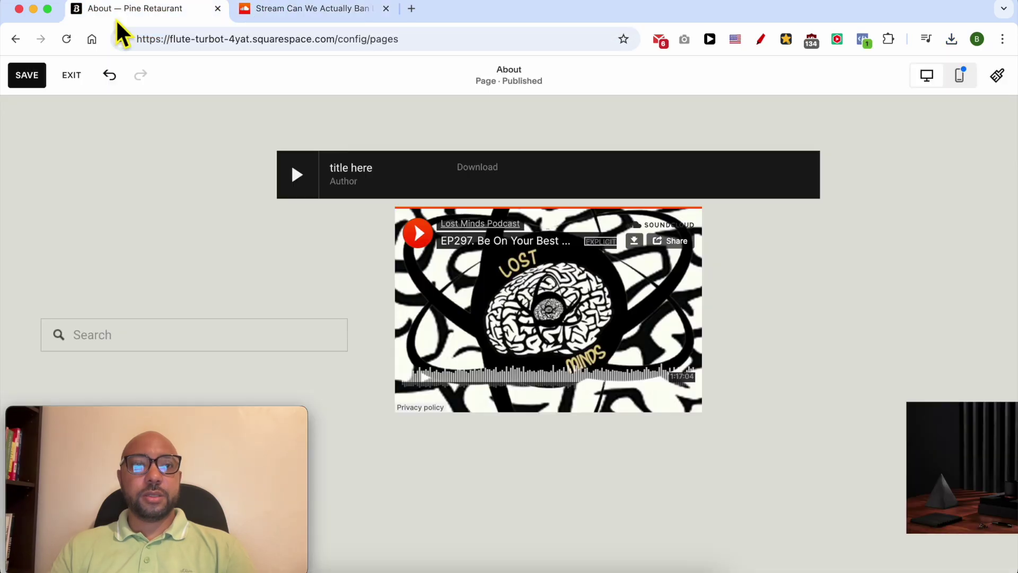
- Replace the SoundCloud block's EP297 URL with the 'Can We Actually Ban Deepfakes?' track URL
left_click(419, 197)
left_click(411, 177)
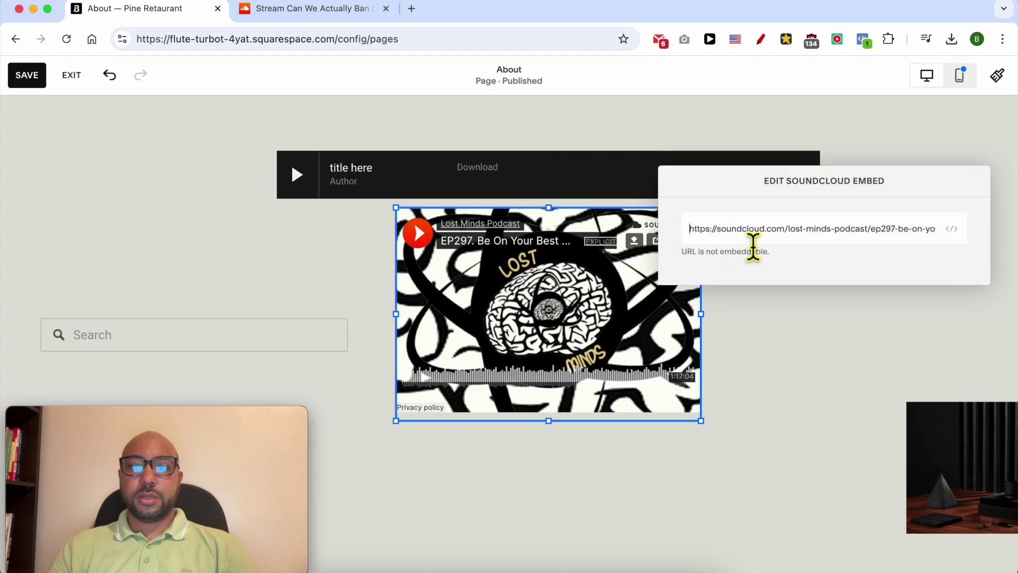
key("super+a")
right_click(772, 248)
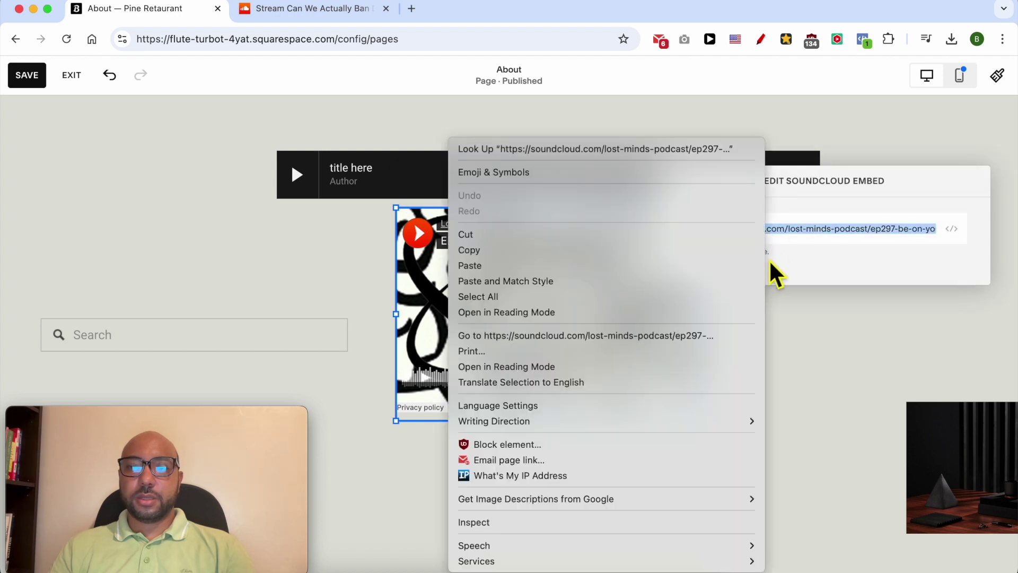
left_click(622, 265)
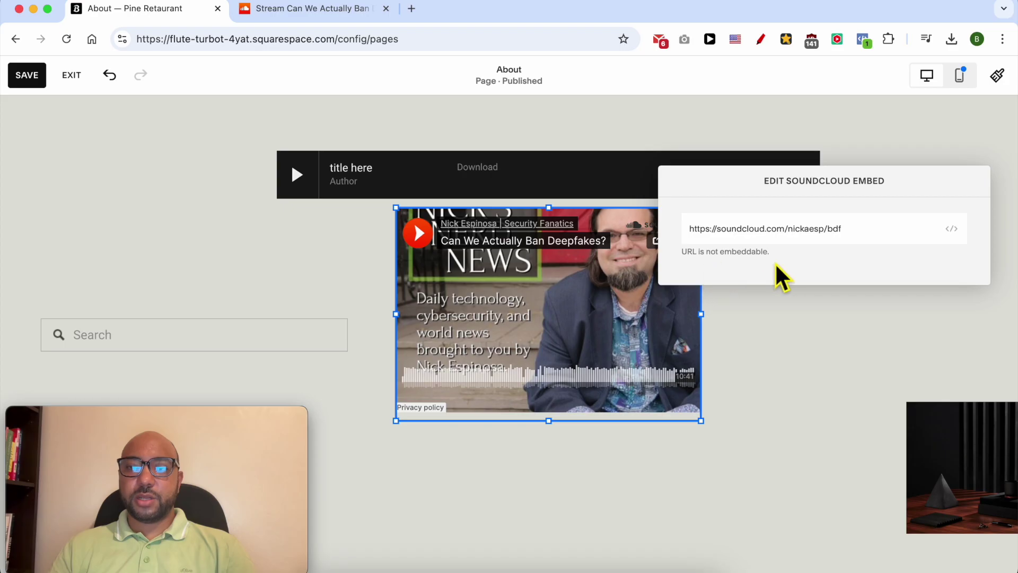
left_click(797, 334)
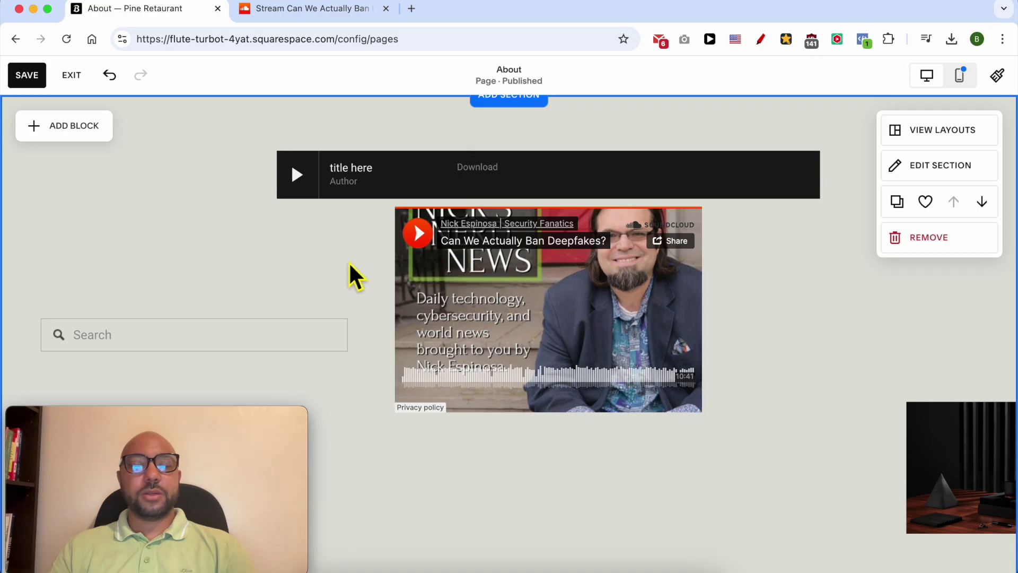
- Save and exit the About page editor, then preview it and briefly play the deepfakes track
left_click(24, 78)
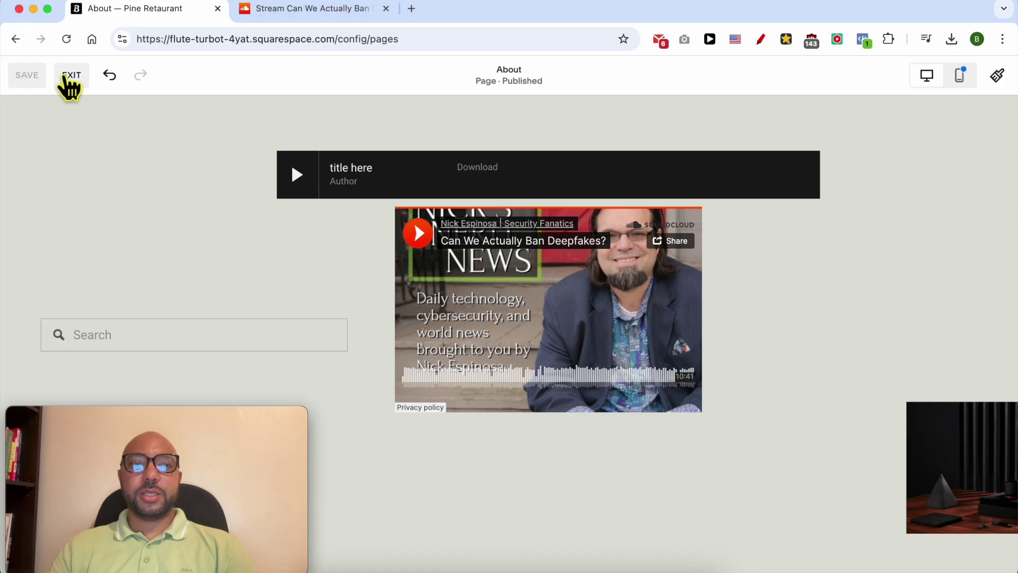
left_click(71, 76)
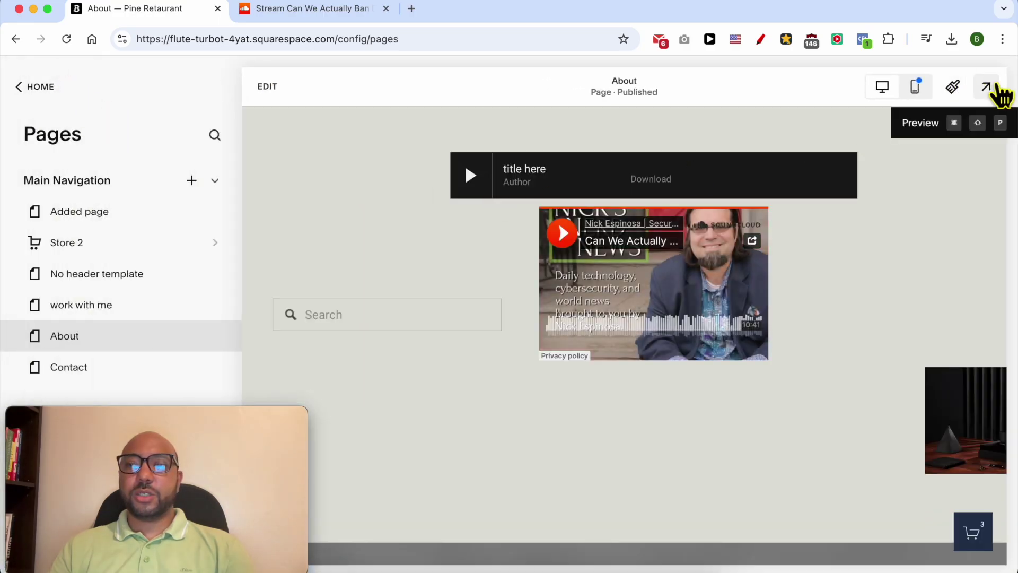
left_click(987, 87)
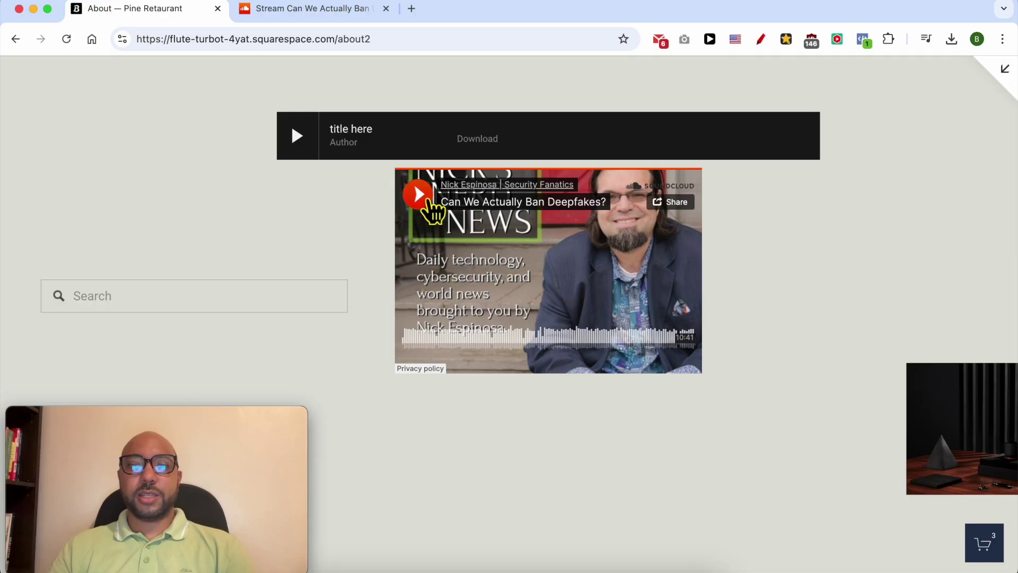
left_click(423, 197)
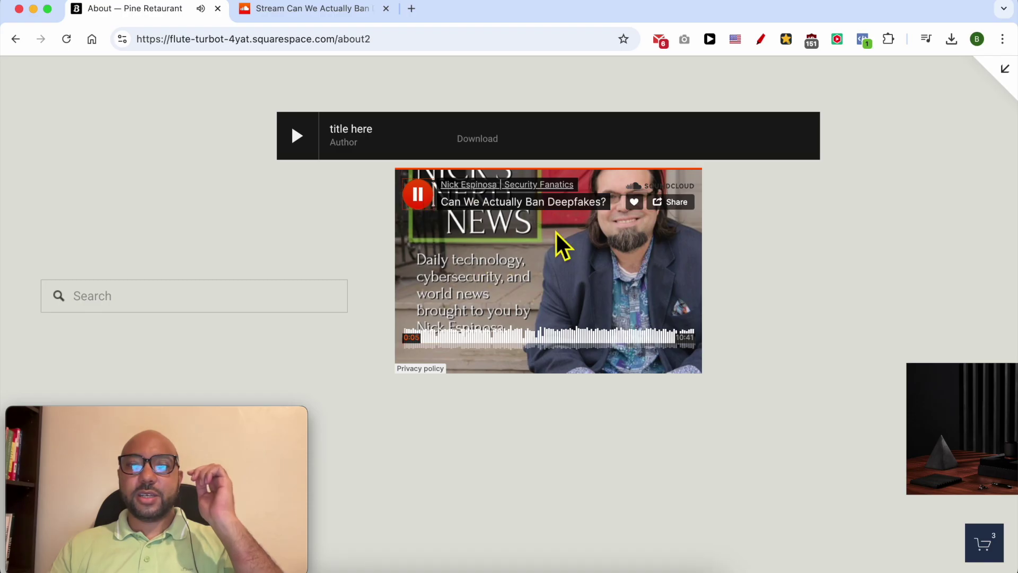
left_click(422, 197)
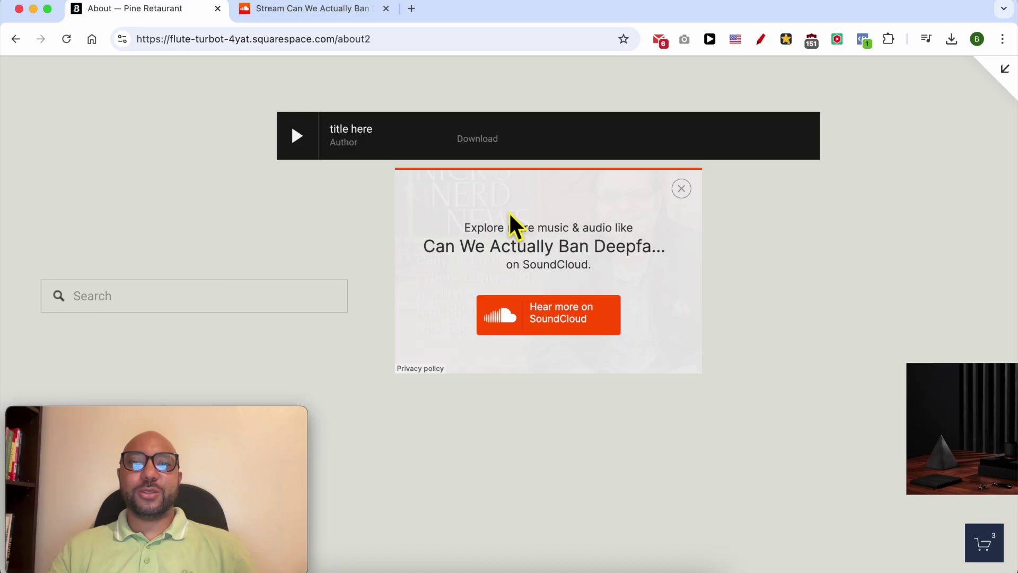